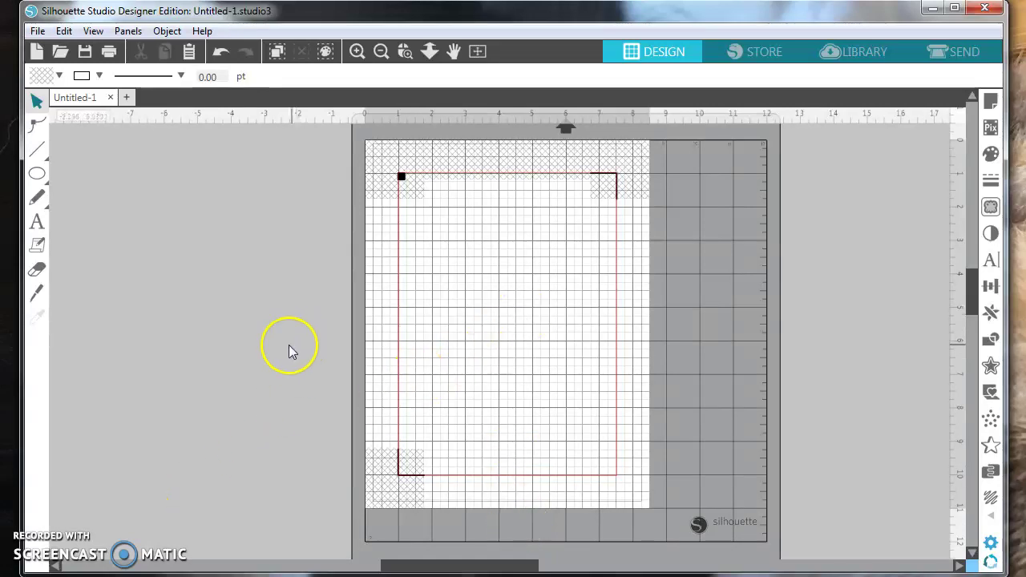
Place a new text box near the middle of the cutting mat with the Text tool
left_click(38, 226)
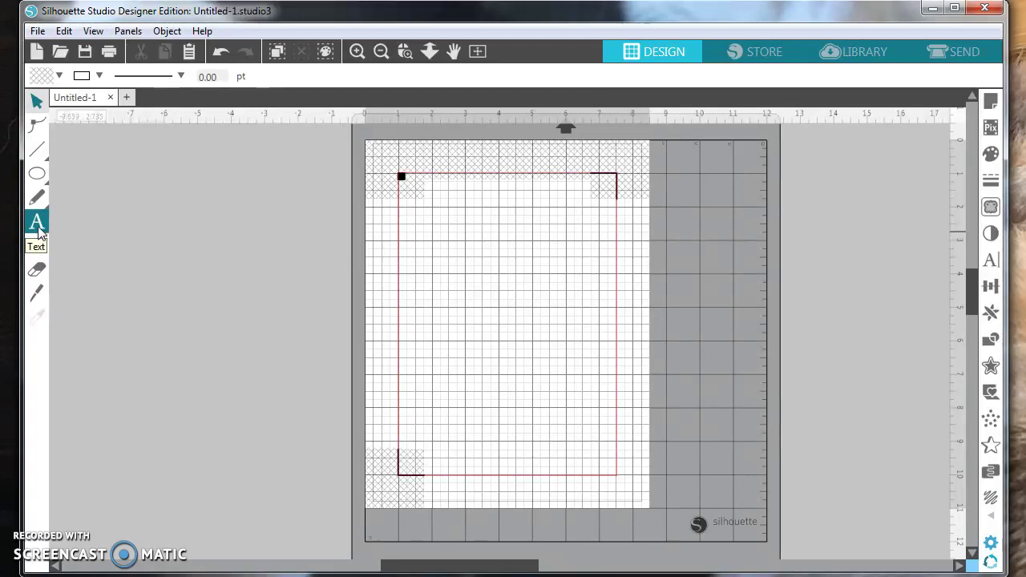
left_click(39, 231)
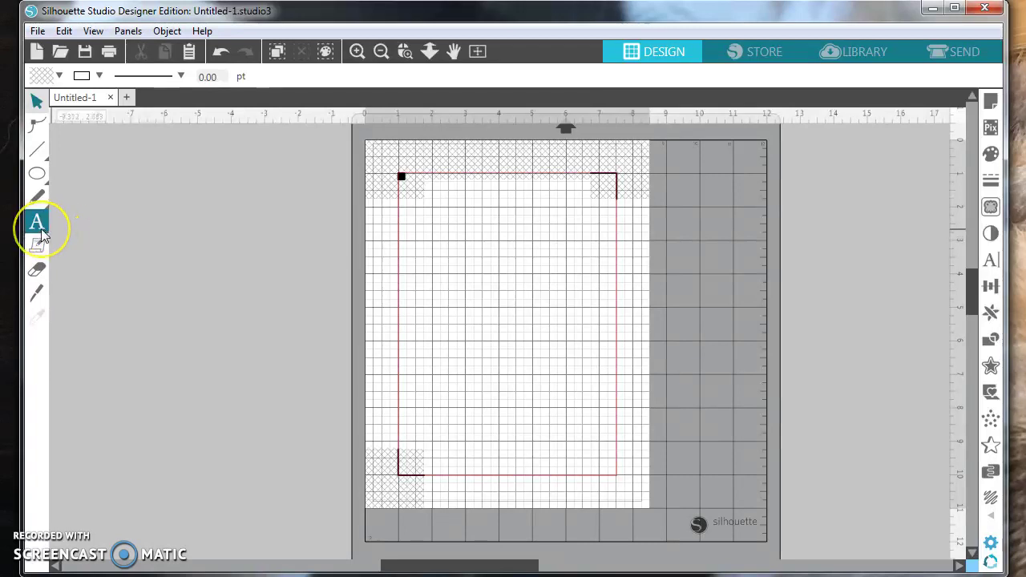
left_click(37, 226)
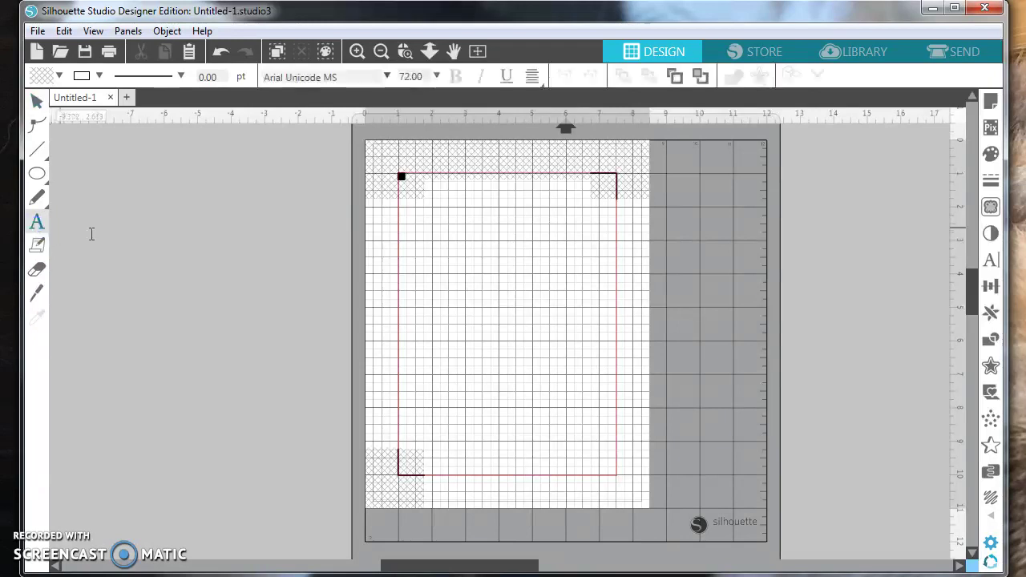
left_click(426, 275)
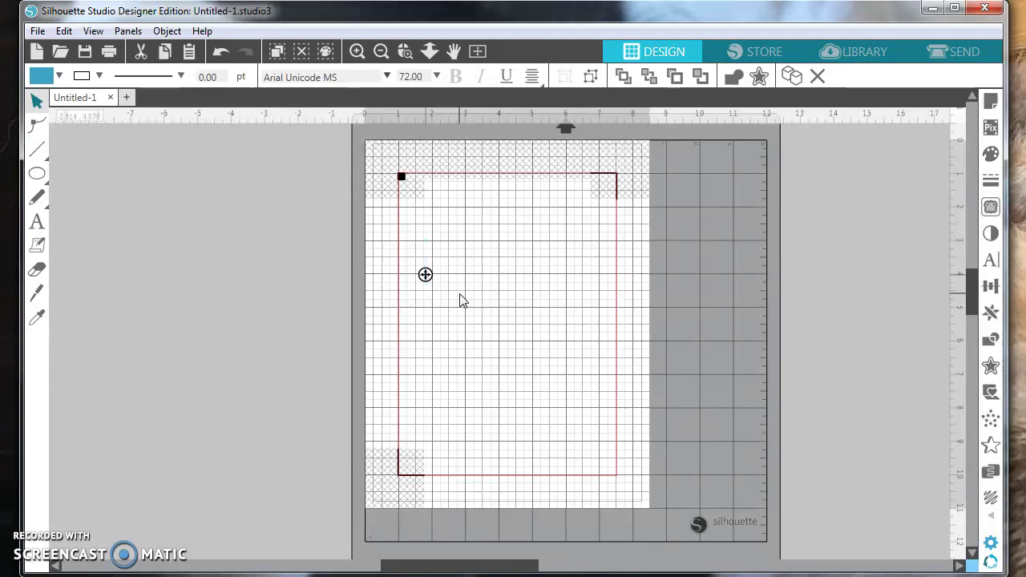
Type Weekend and fill the text purple, with a matching purple line colour
type("Weekend")
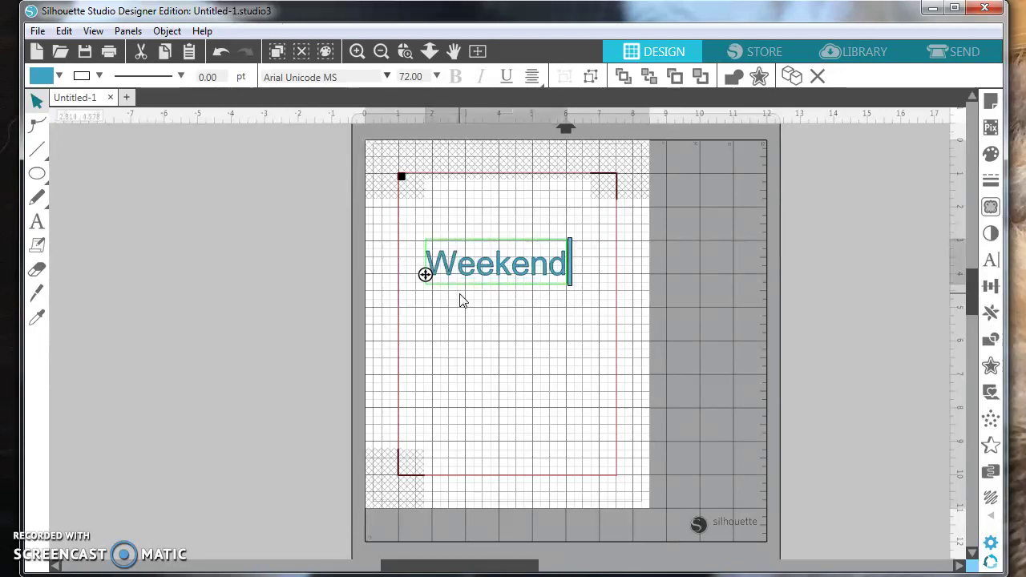
left_click_drag(428, 267, 425, 274)
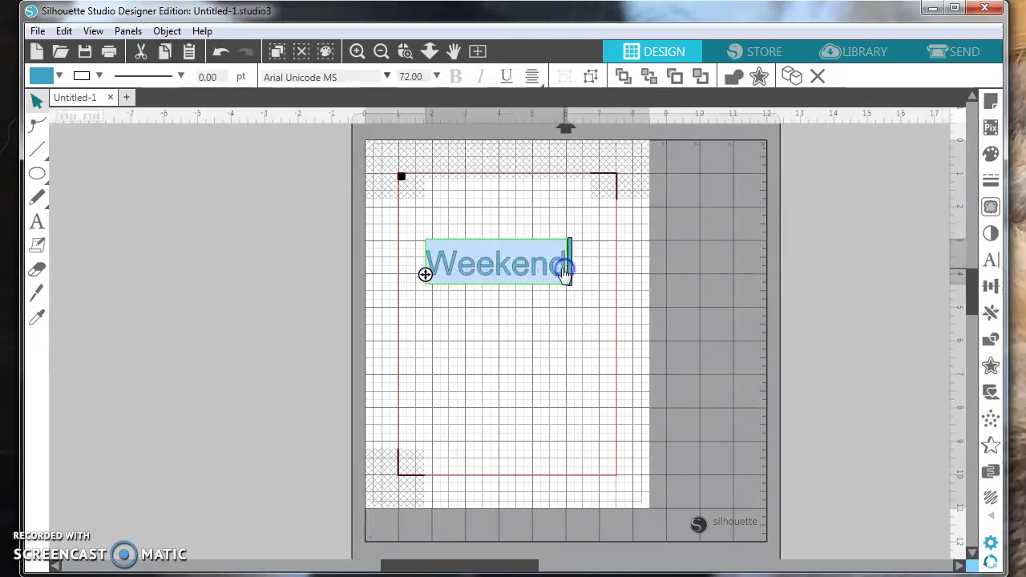
left_click(44, 76)
left_click(206, 149)
left_click(99, 76)
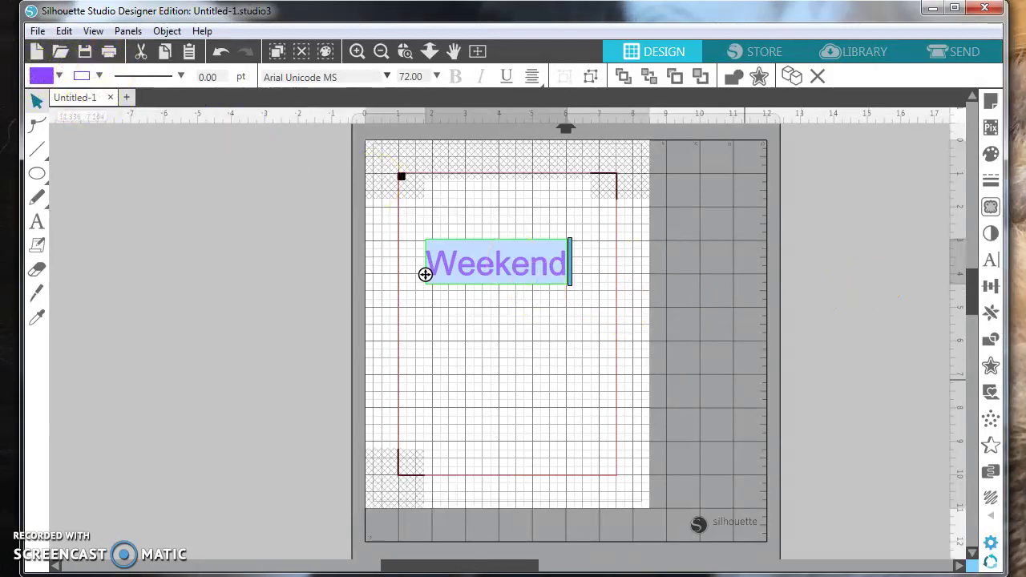
Try the Blackoak Std and Blue Highway Linocut fonts on Weekend, then nudge it slightly right
left_click(991, 265)
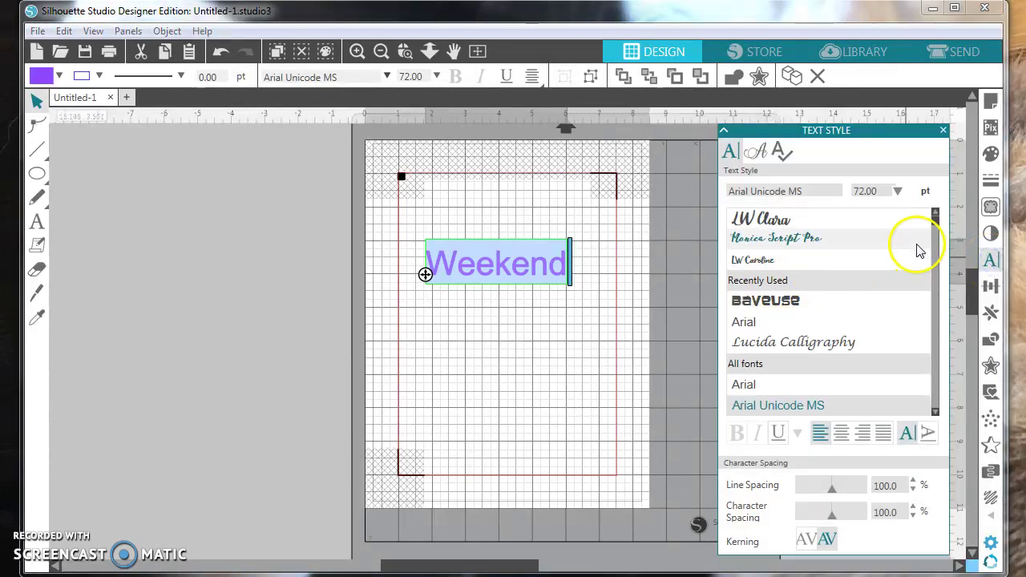
left_click_drag(935, 218, 934, 252)
left_click(853, 228)
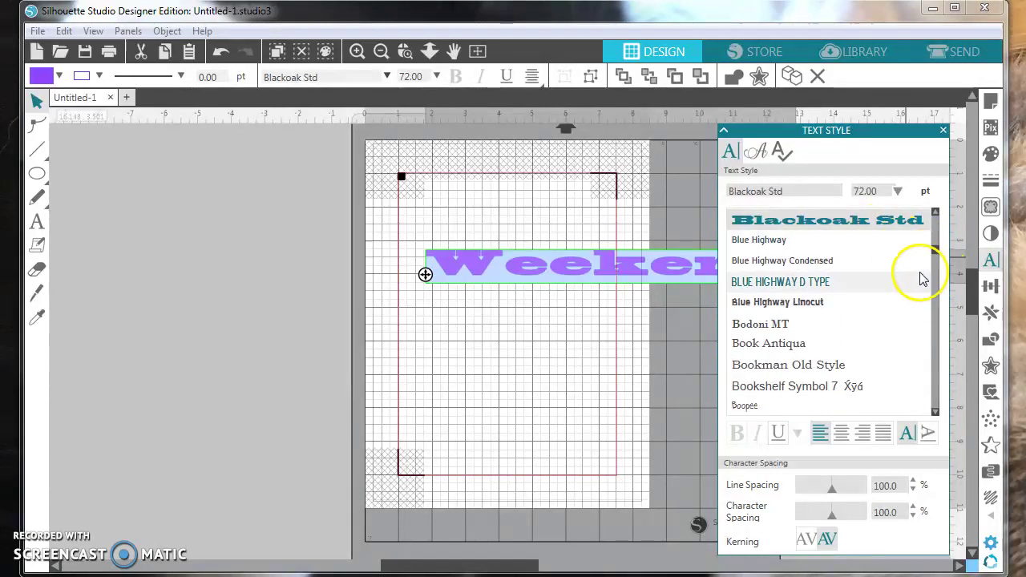
left_click(788, 304)
left_click(548, 320)
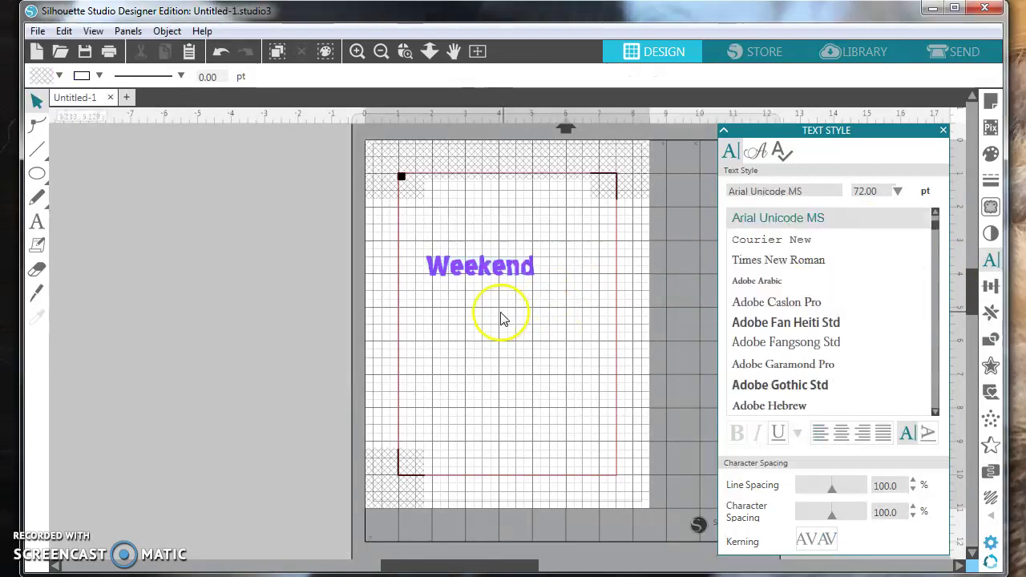
left_click_drag(462, 264, 471, 279)
key("Escape")
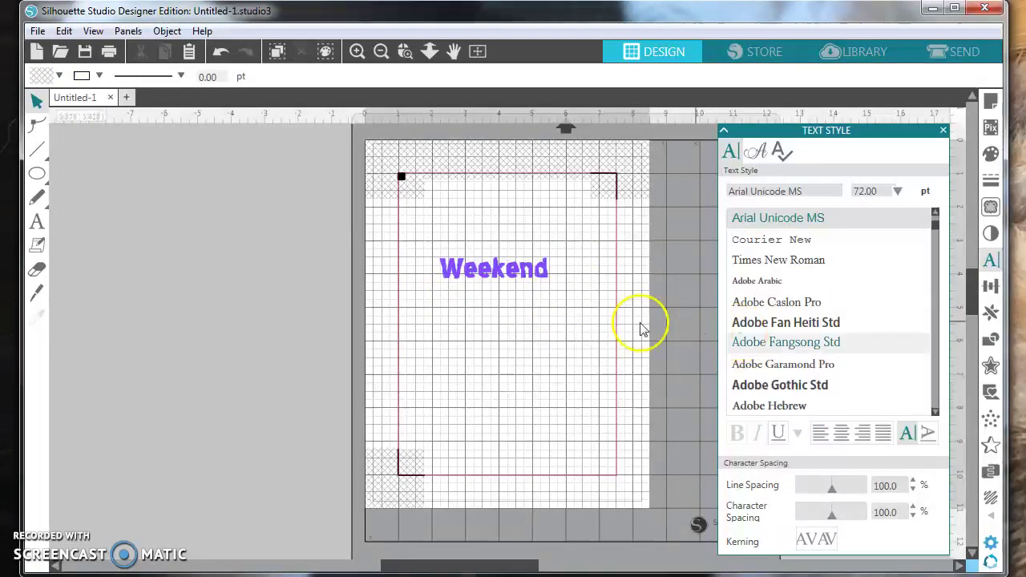
Set Weekend in Baveuse from Recently Used fonts and move it lower and left on the mat
right_click(468, 277)
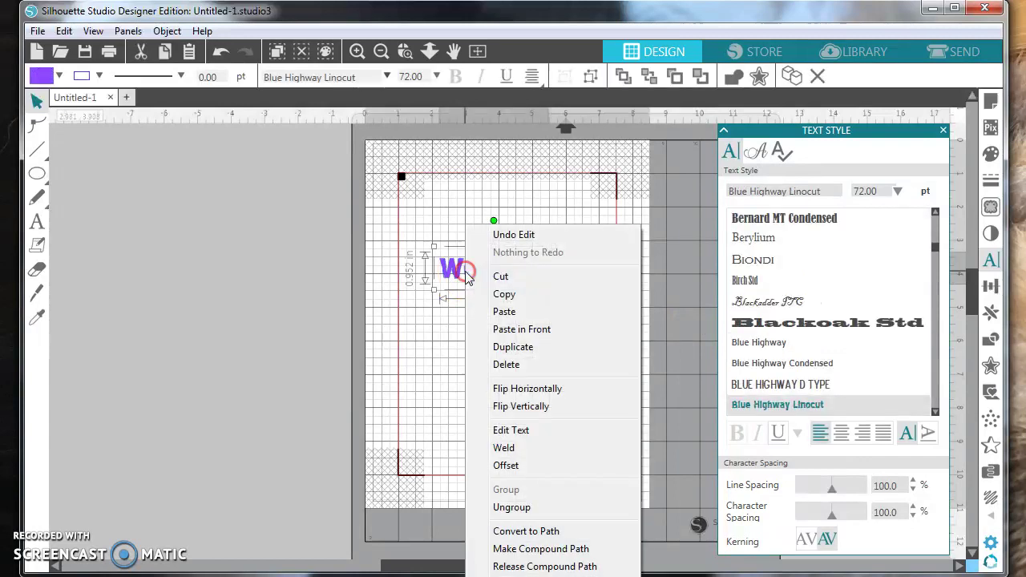
left_click(510, 430)
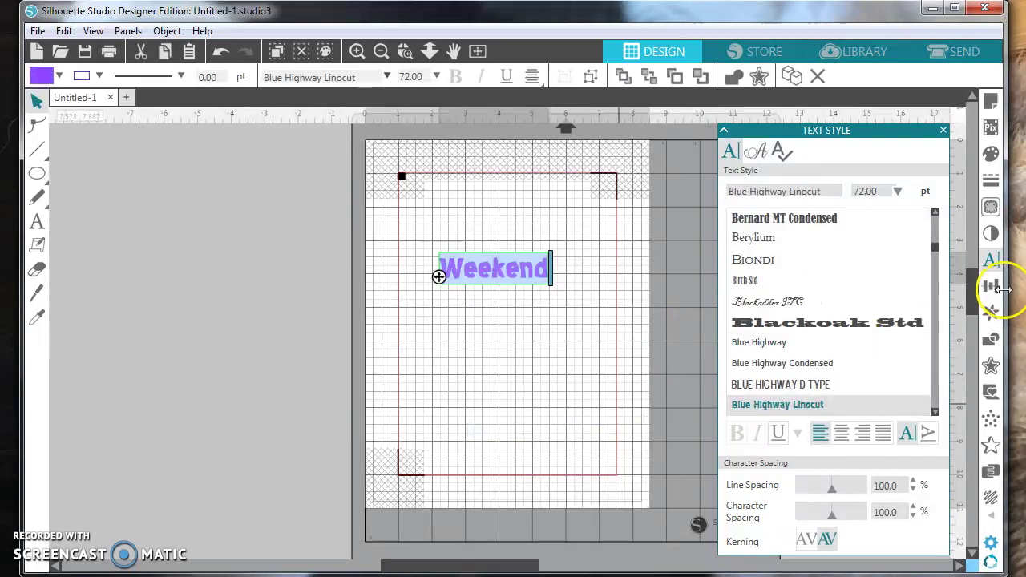
left_click(935, 213)
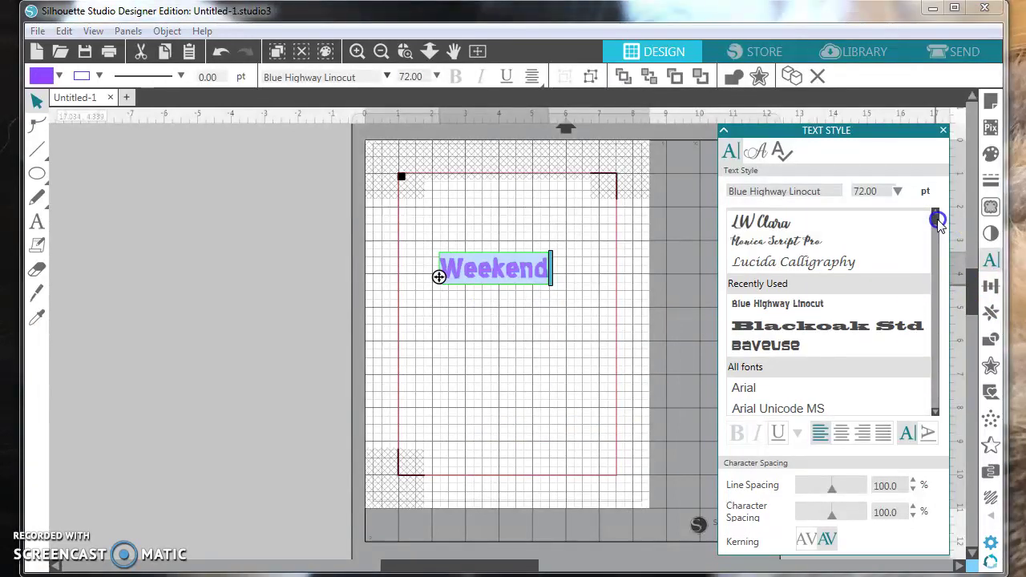
left_click(753, 363)
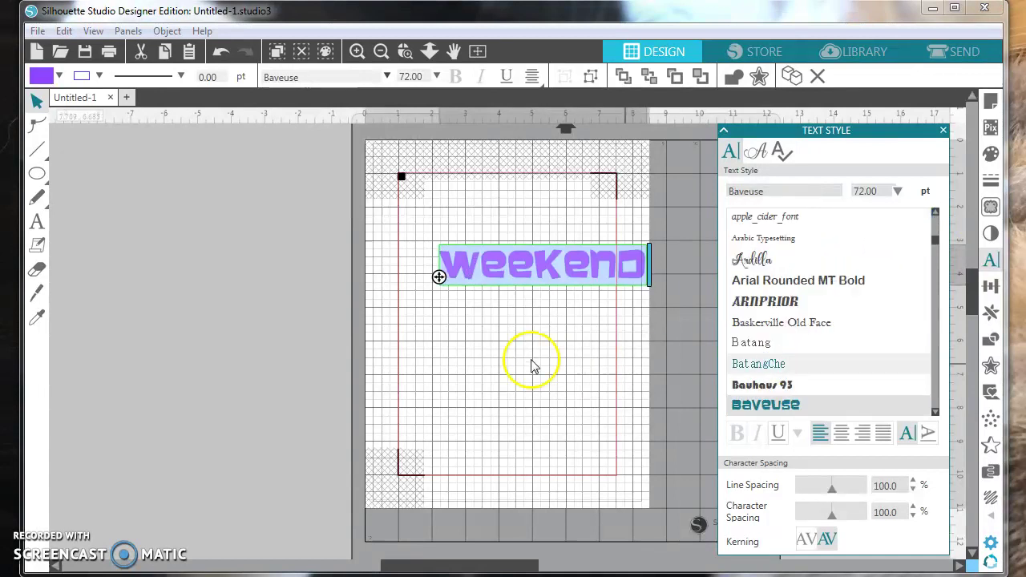
left_click(522, 290)
left_click_drag(522, 290, 492, 322)
left_click(492, 322)
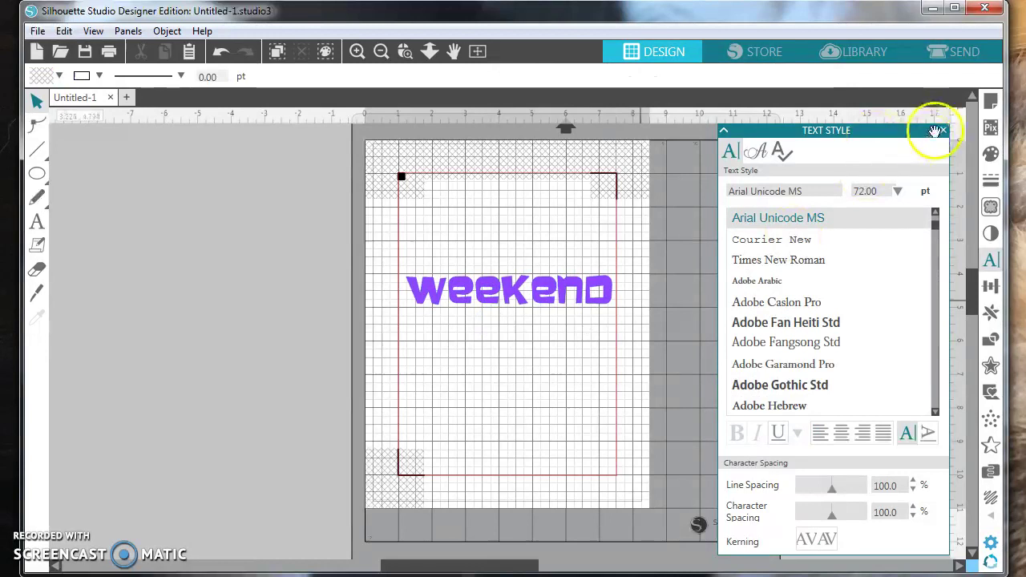
left_click(943, 131)
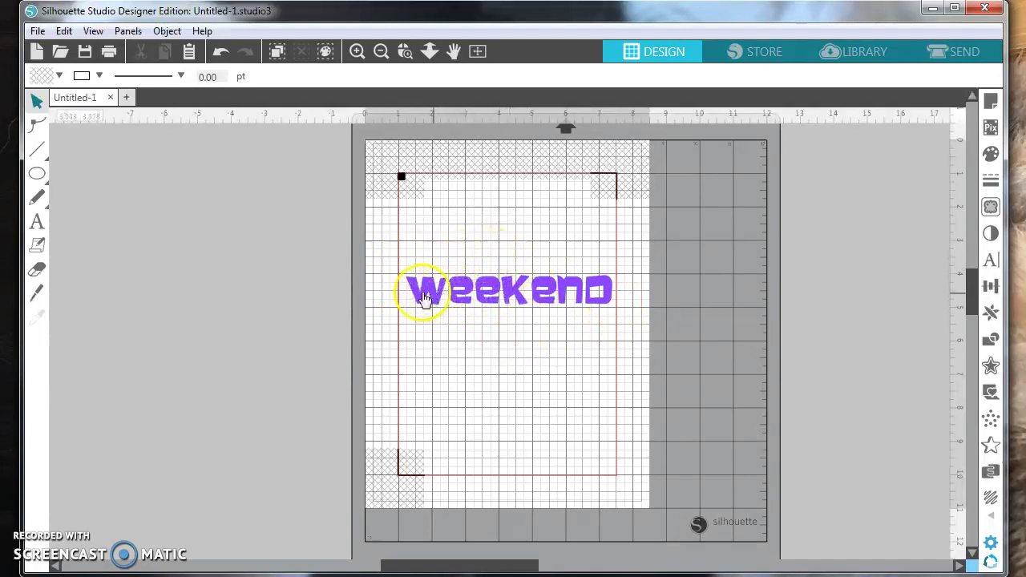
Trace the weekend word as an Outline with threshold 95
left_click(992, 210)
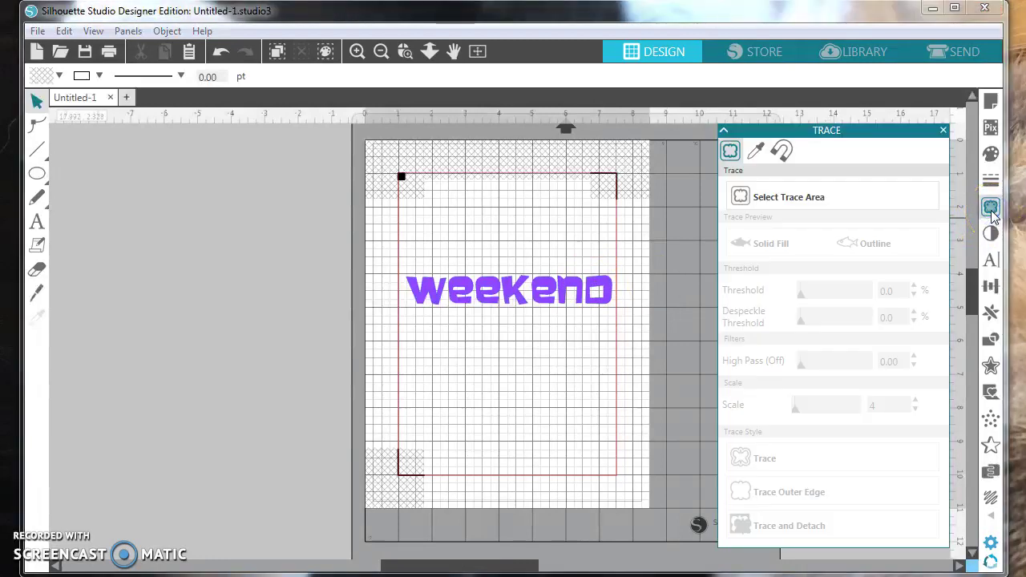
left_click(740, 197)
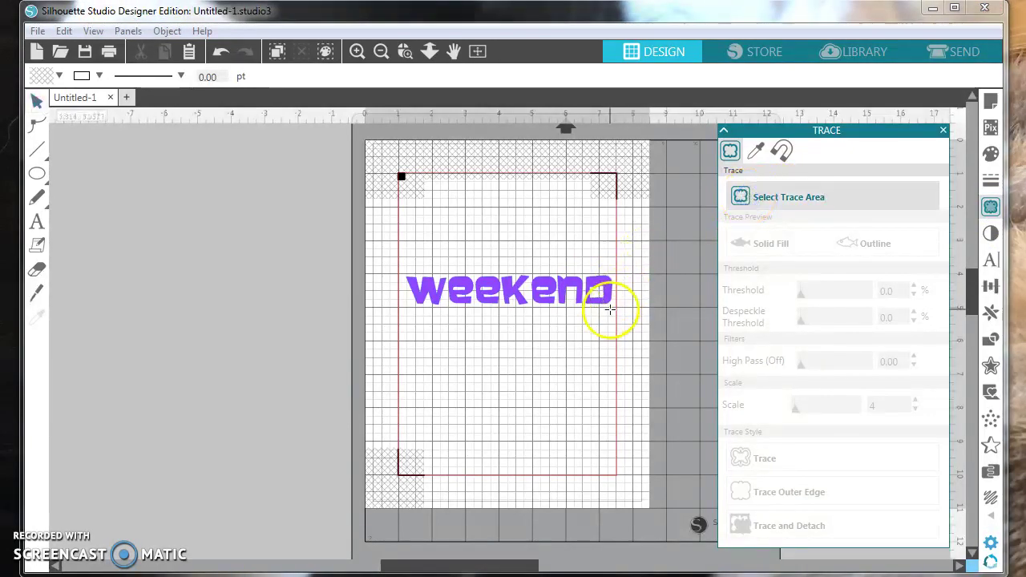
mouse_move(615, 315)
left_mouse_down()
mouse_move(561, 276)
mouse_move(410, 271)
mouse_move(400, 258)
left_mouse_up()
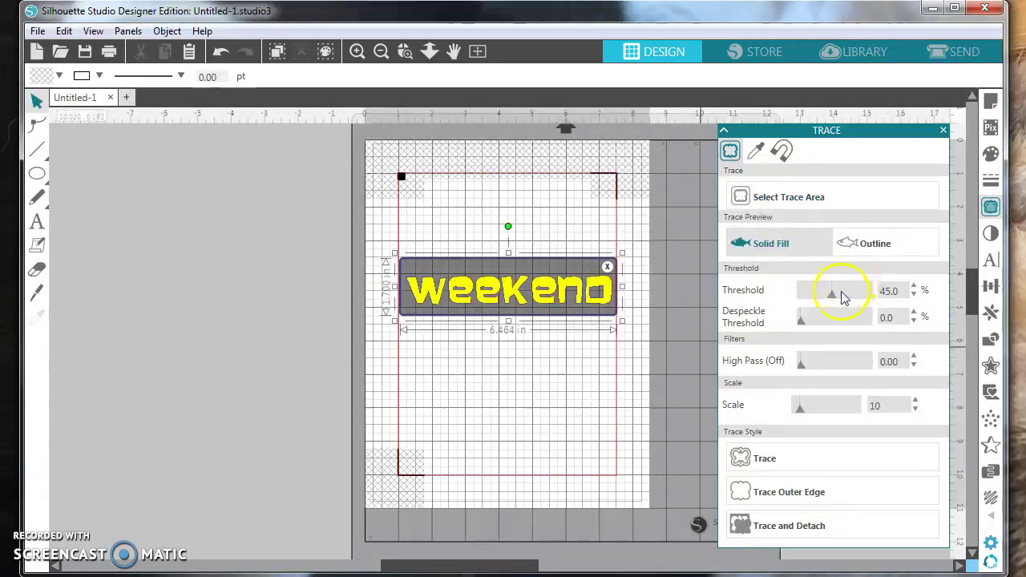
left_click_drag(833, 296, 841, 295)
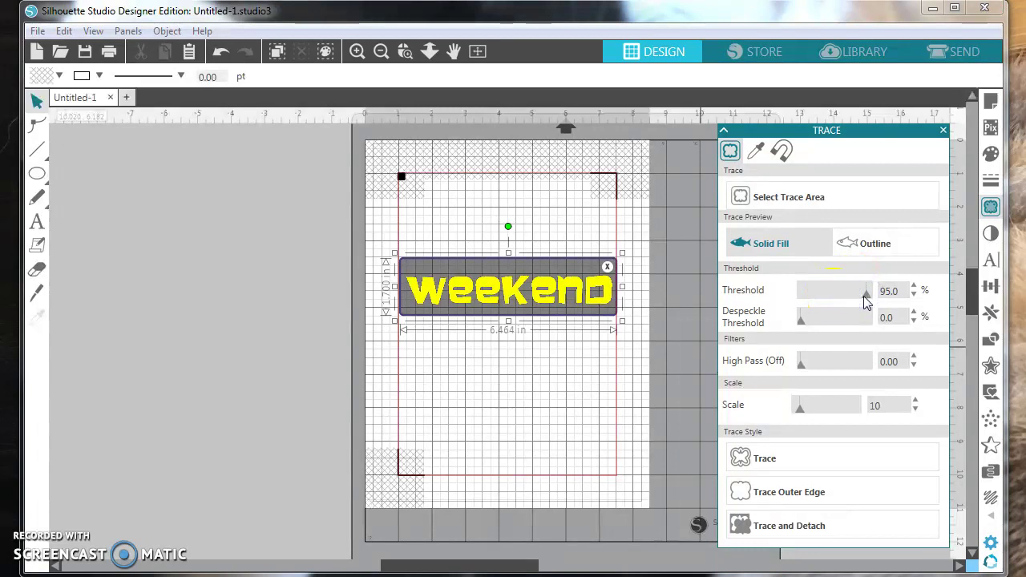
left_click(868, 248)
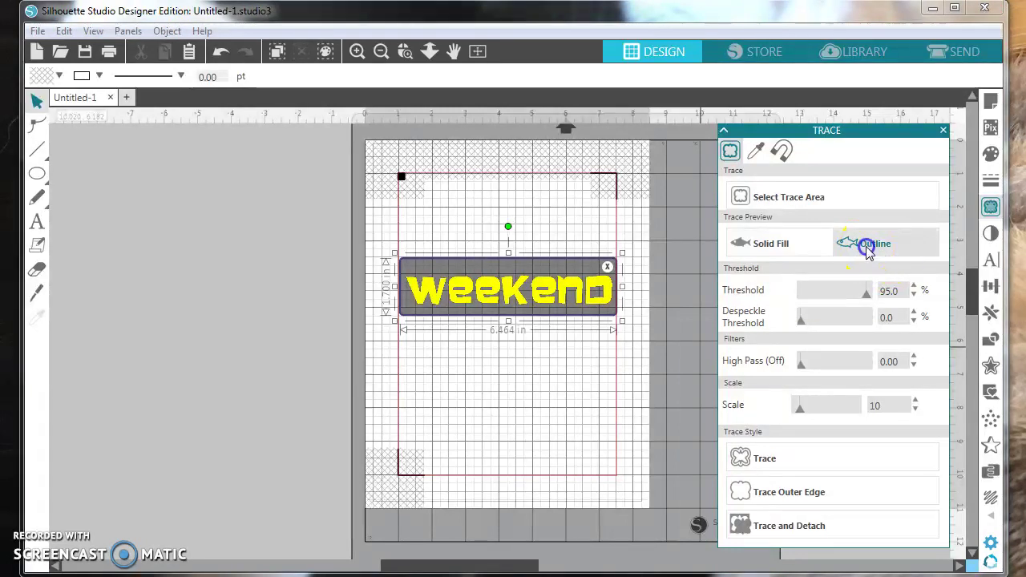
left_click(766, 462)
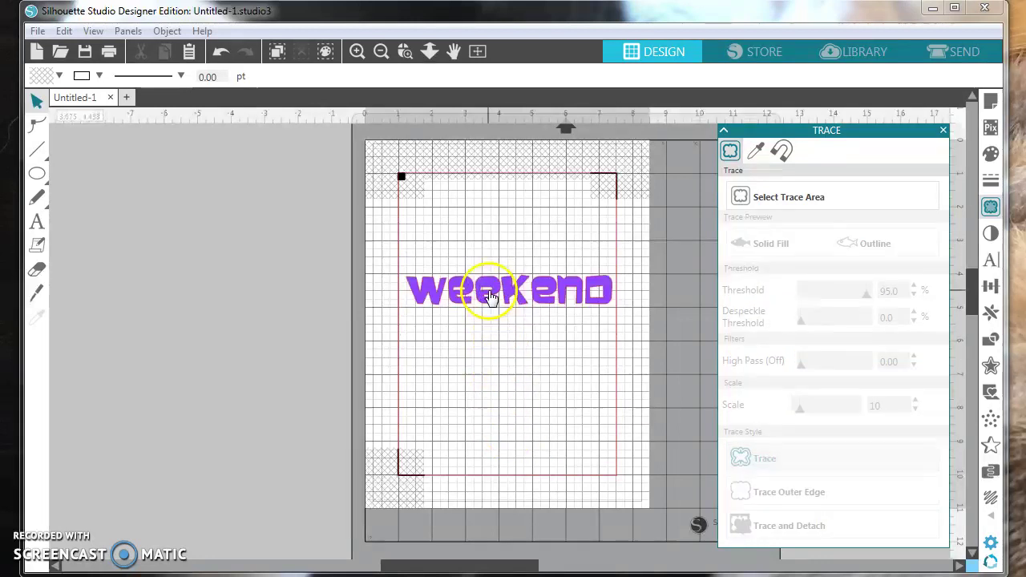
Separate the traced outline so it sits above the purple weekend text
left_click_drag(490, 295, 480, 412)
left_click_drag(483, 356, 487, 282)
left_click(486, 396)
Move the purple text up and right, zoom in, and shift the pink outline slightly left
left_click_drag(486, 396, 510, 375)
left_click(350, 108)
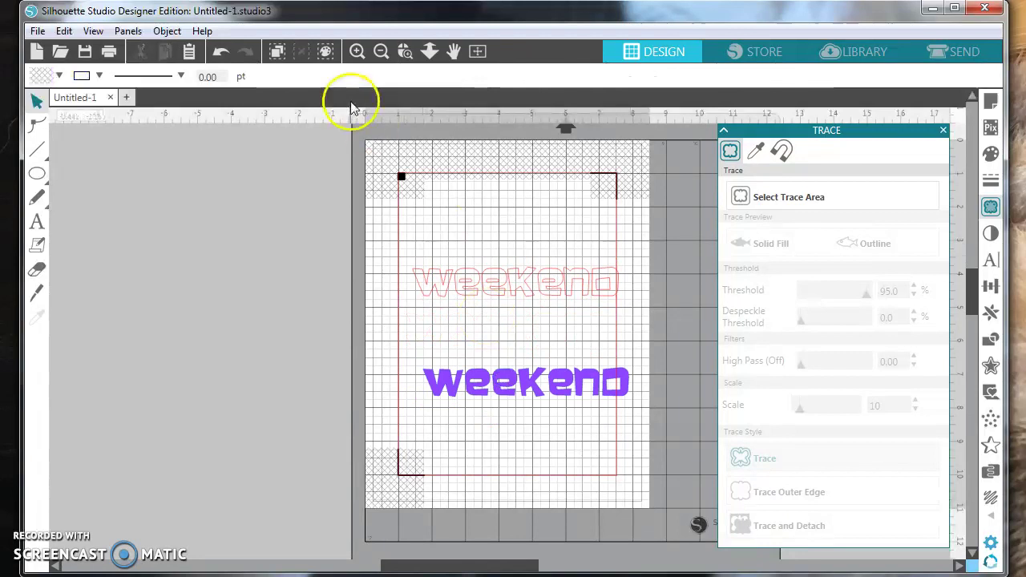
left_click(354, 56)
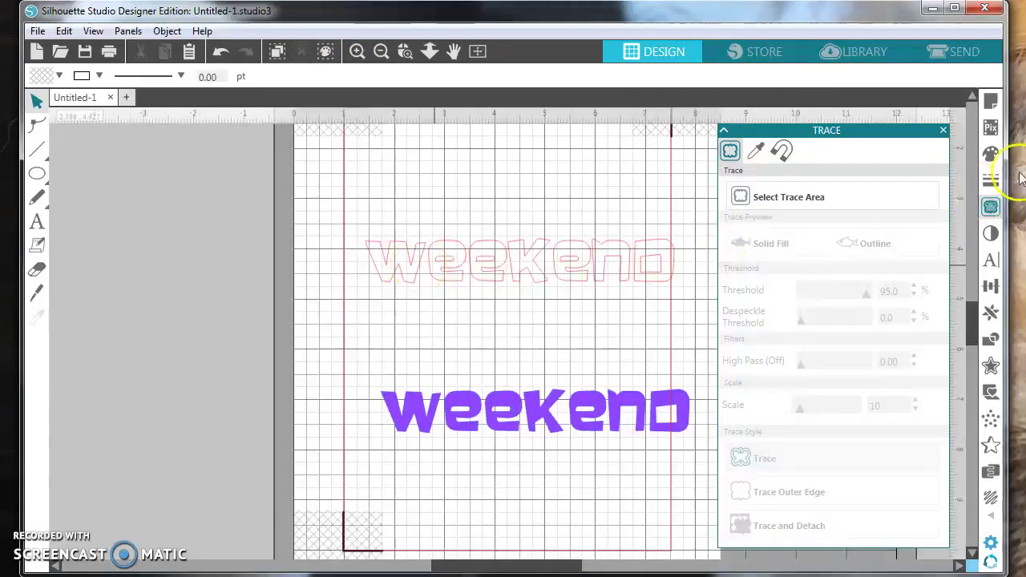
left_click(942, 131)
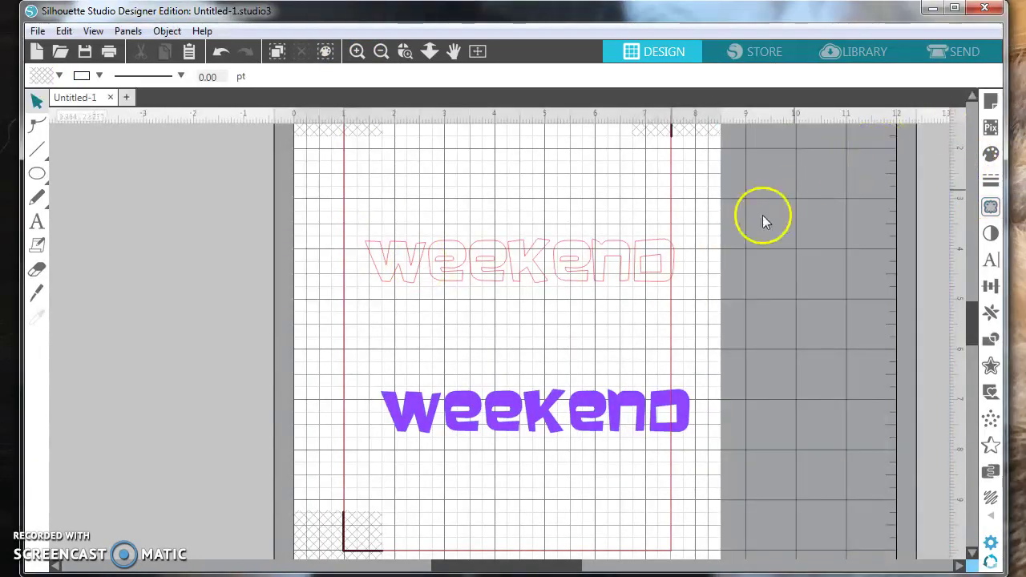
left_click_drag(526, 266, 514, 266)
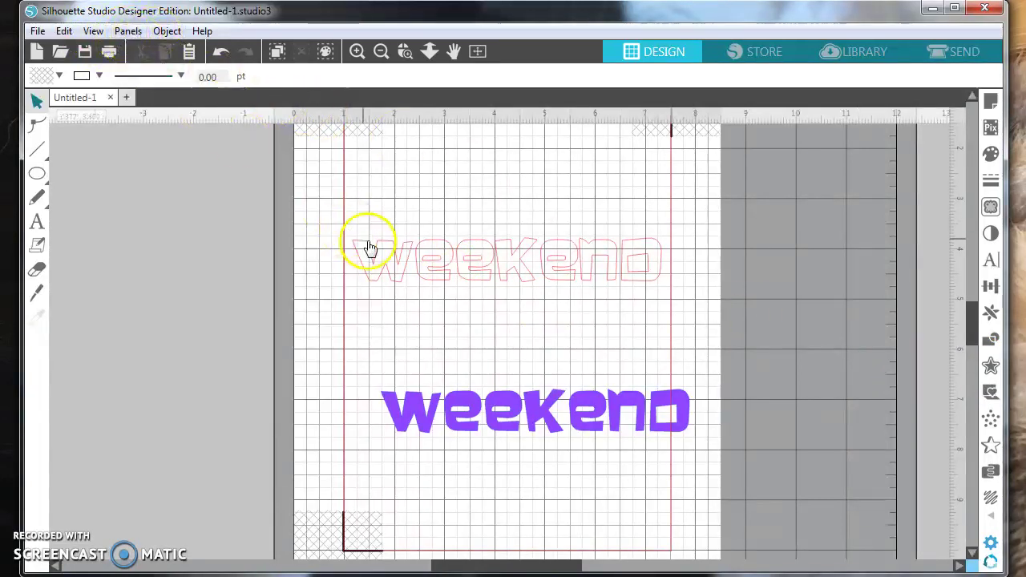
Offset the pink weekend outline with round corners at a 0.075 in distance
right_click(432, 267)
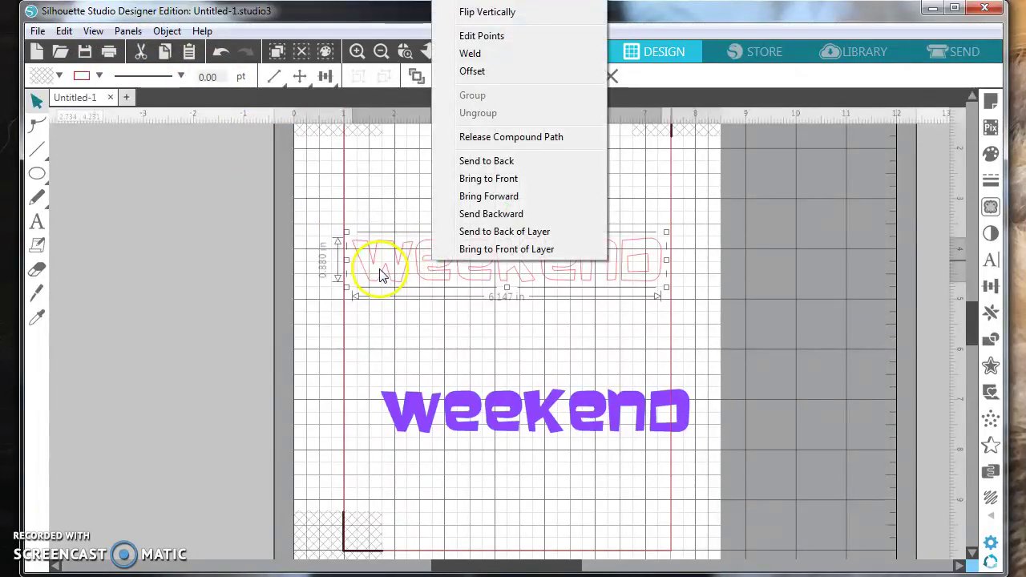
left_click(483, 74)
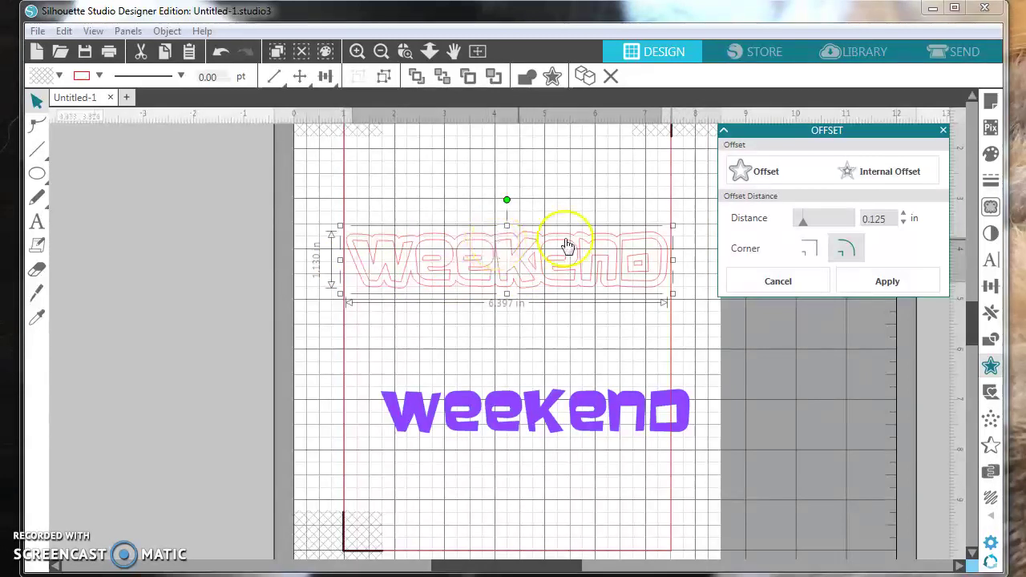
left_click(903, 224)
left_click(903, 224)
left_click(903, 225)
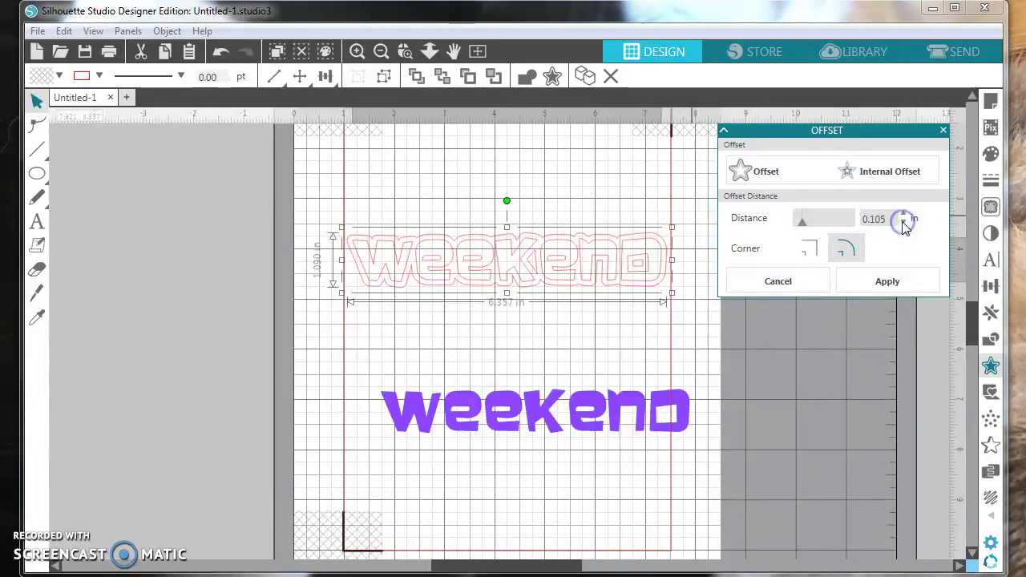
left_click(903, 225)
left_click(903, 226)
left_click(903, 226)
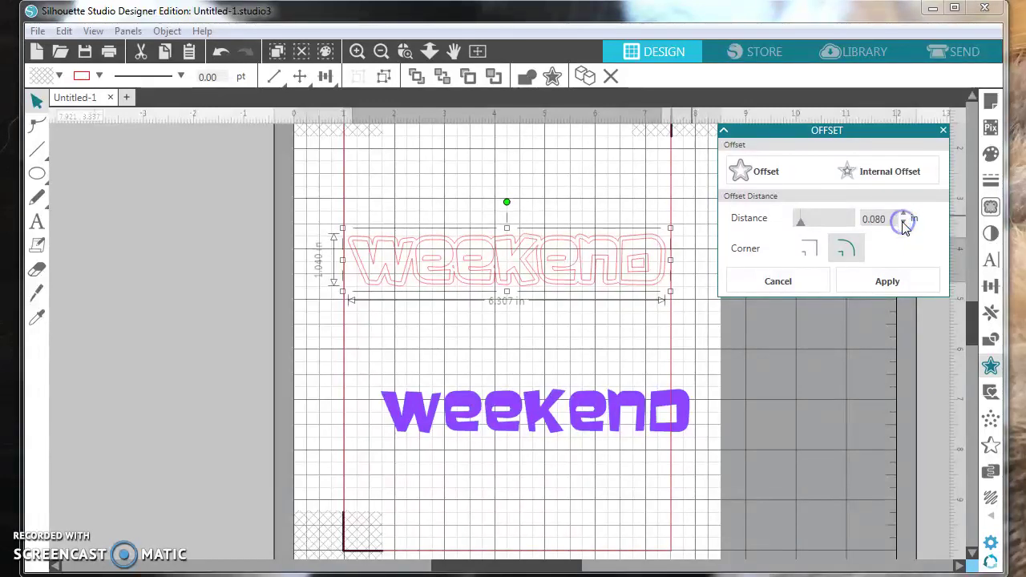
left_click(539, 343)
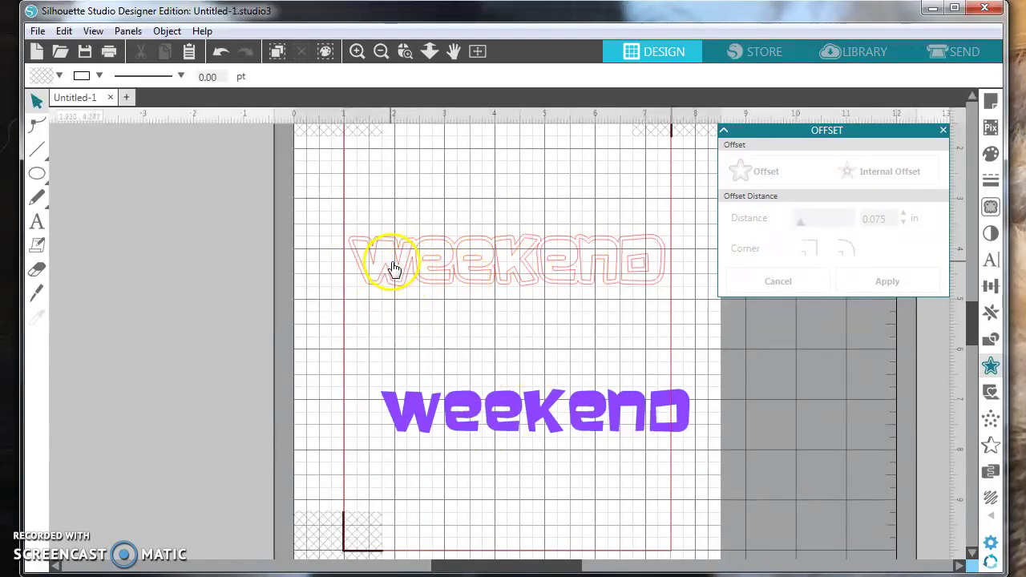
Drag the offset weekend outline down to the bottom of the mat, clear of the original
left_click_drag(398, 266, 423, 525)
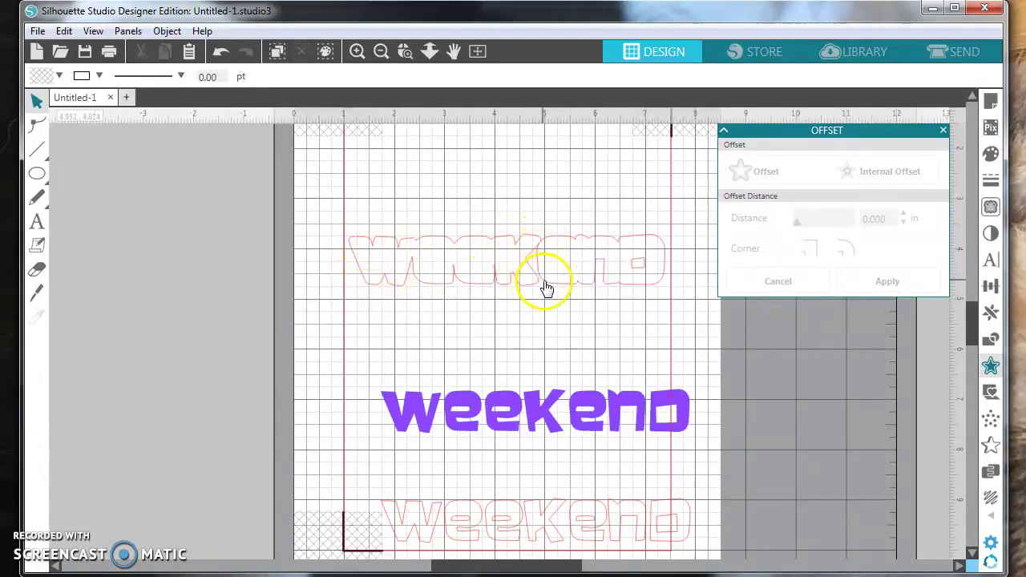
Offset the top weekend outline with round corners at a 0.090 in distance
right_click(468, 287)
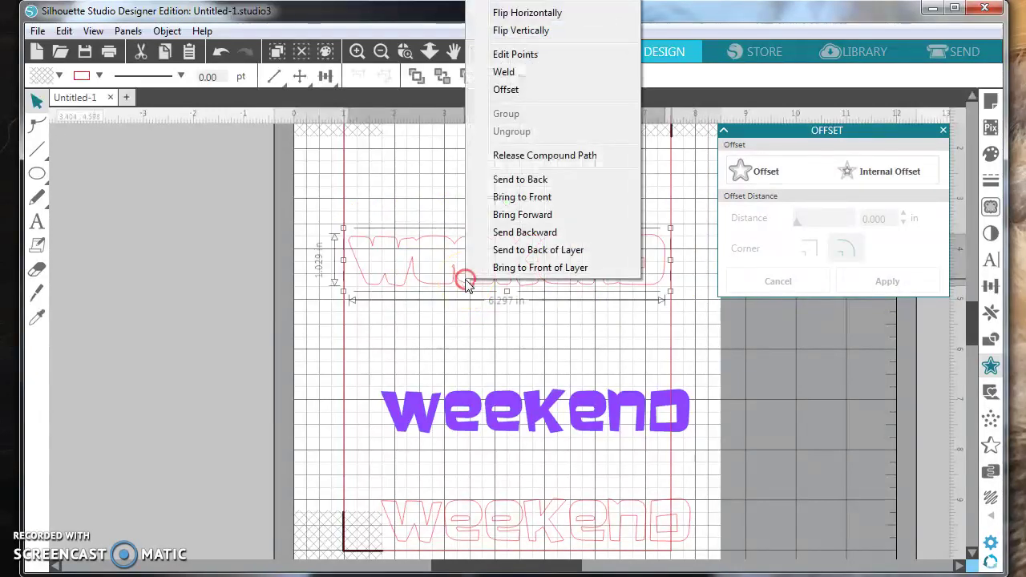
left_click(499, 92)
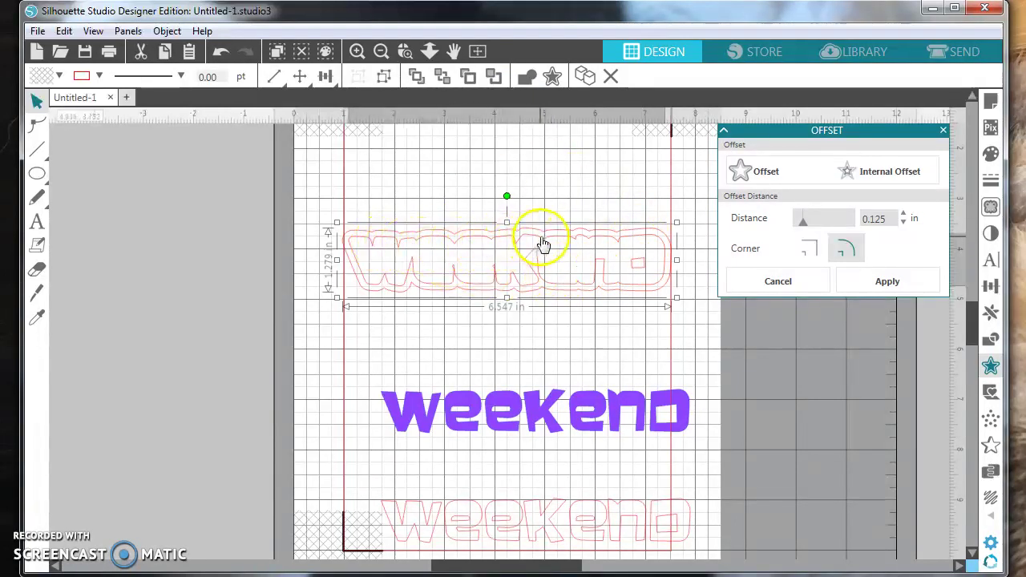
left_click(903, 223)
left_click(903, 223)
left_click(903, 223)
left_click(903, 223)
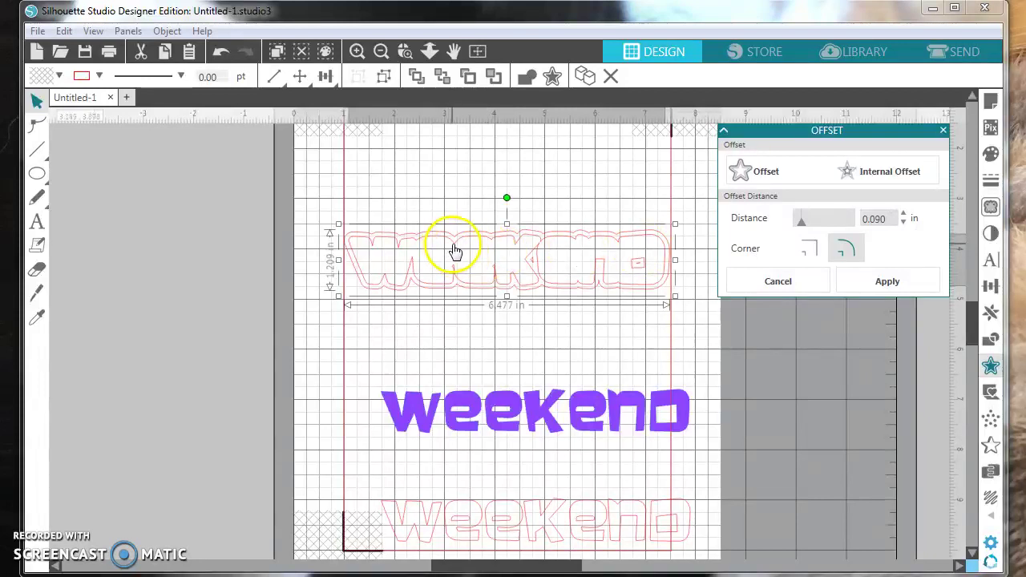
Move the inner weekend outline down onto the bottom one and box-select the rounded border
left_click_drag(454, 252, 458, 521)
left_click(414, 259)
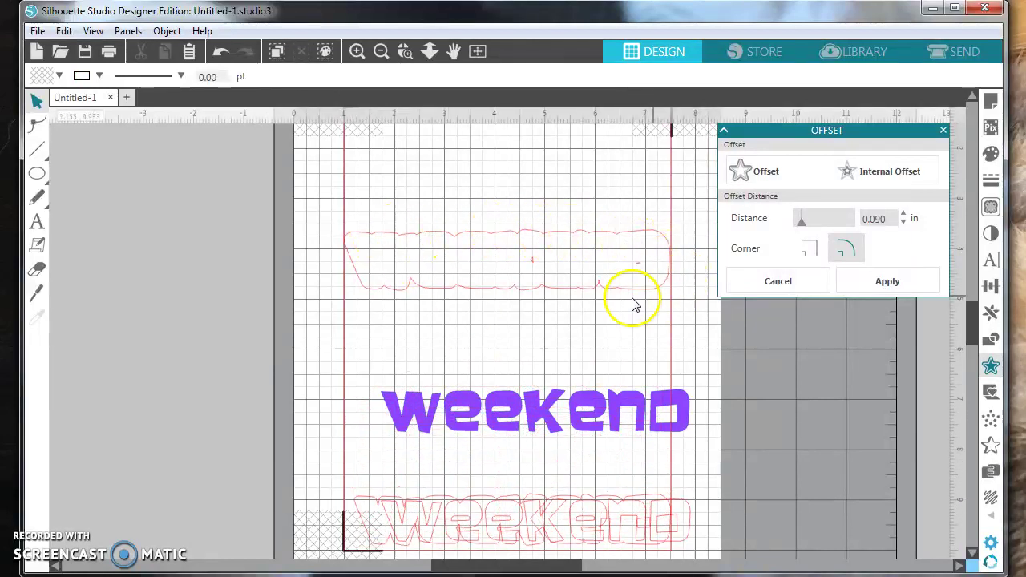
left_click(404, 298)
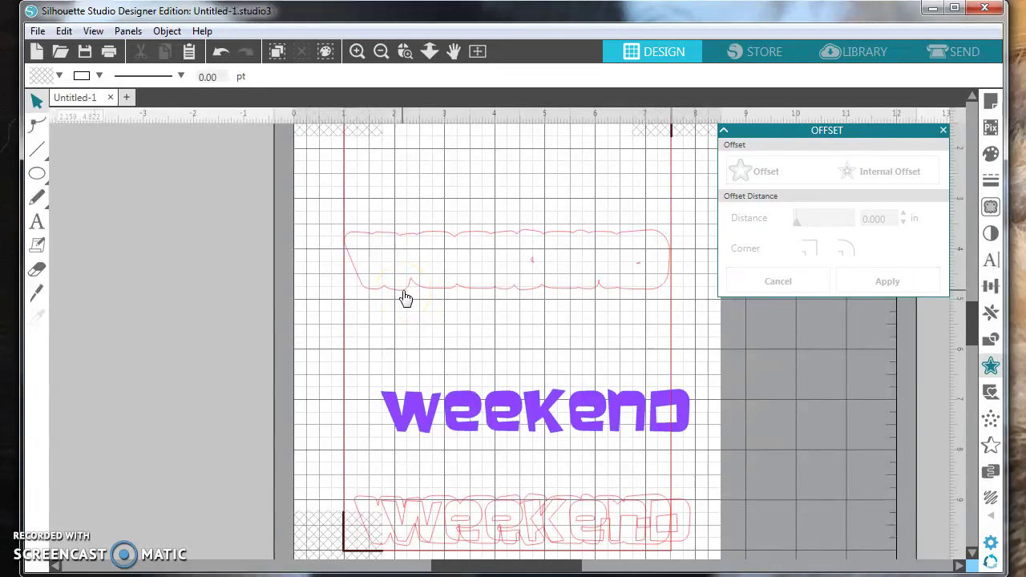
left_click_drag(662, 301, 585, 302)
left_click_drag(454, 296, 361, 229)
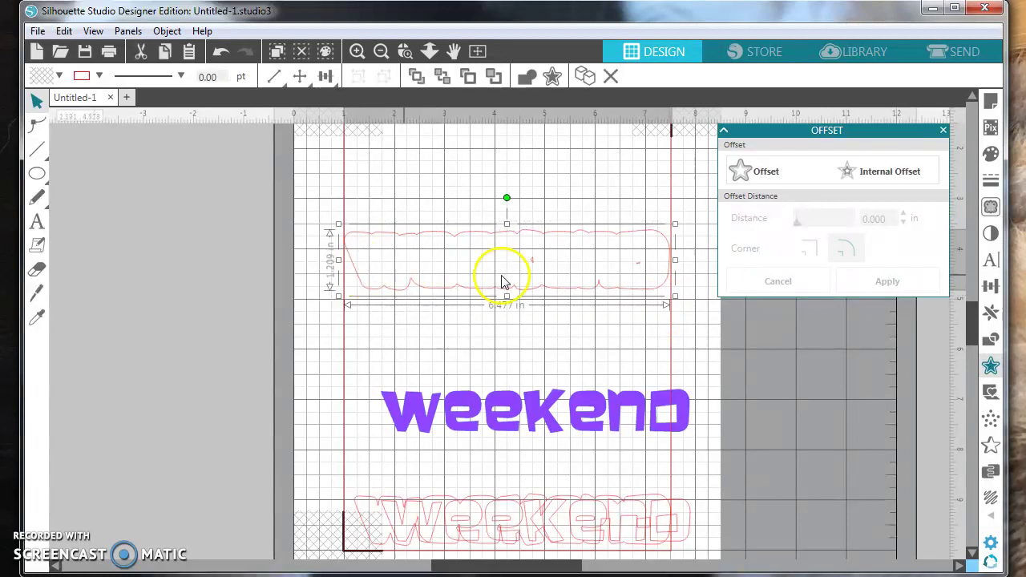
Release the rounded border into separate pieces and delete the tiny stray pieces inside it
right_click(539, 284)
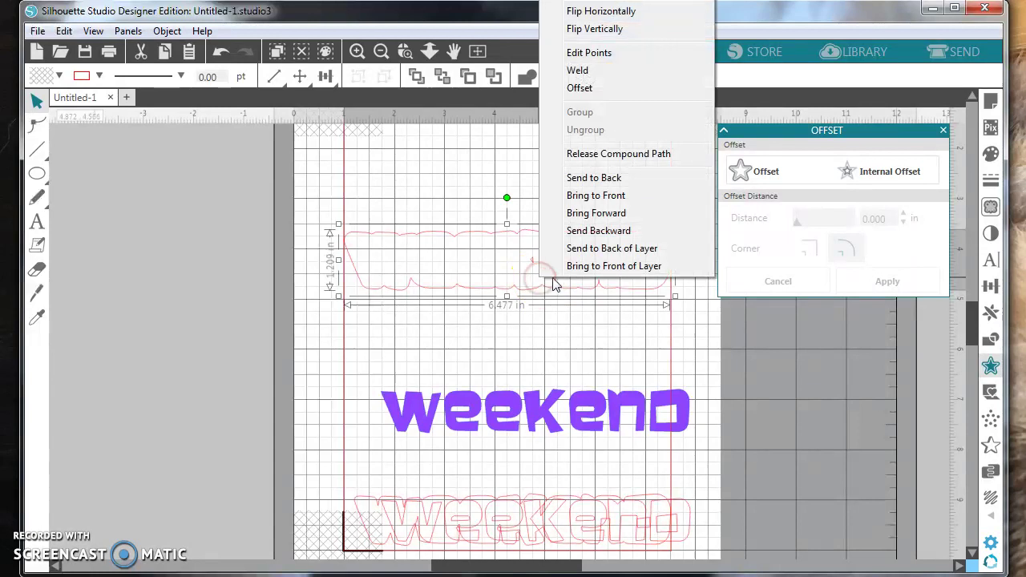
left_click(604, 155)
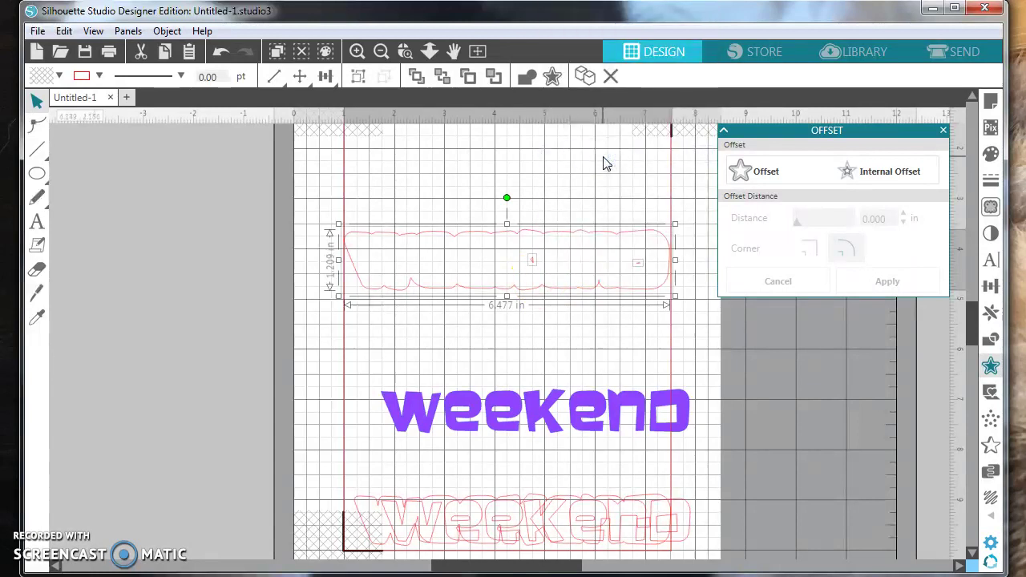
left_click(532, 272)
left_click(533, 268)
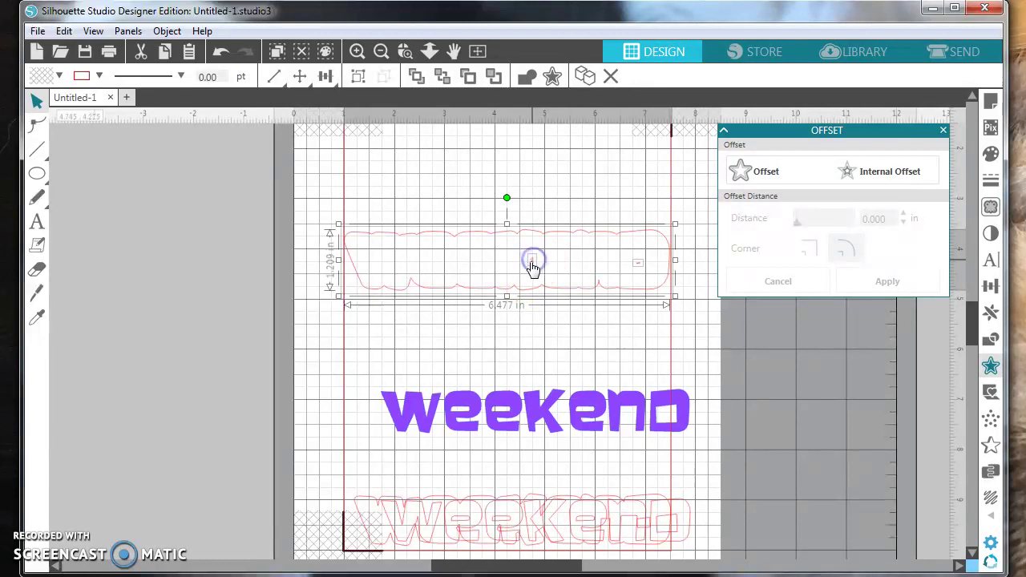
left_click(633, 268)
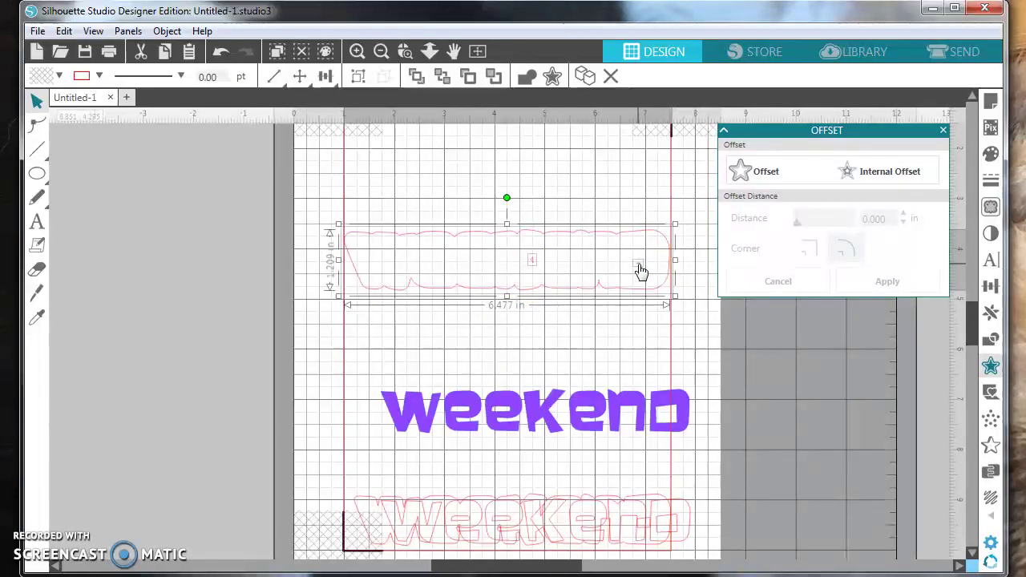
key("Delete")
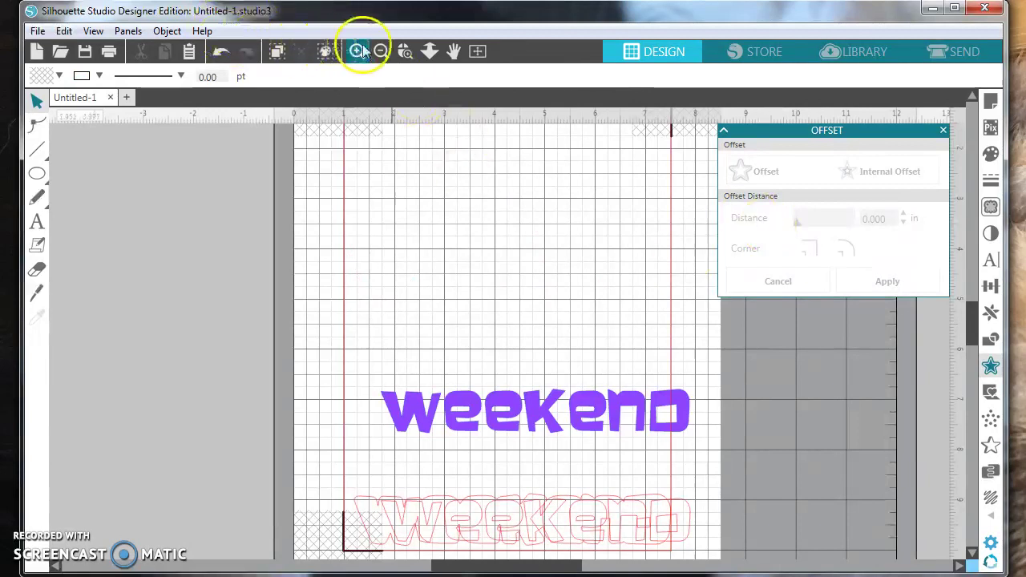
left_click(221, 52)
left_click(531, 362)
left_click(531, 265)
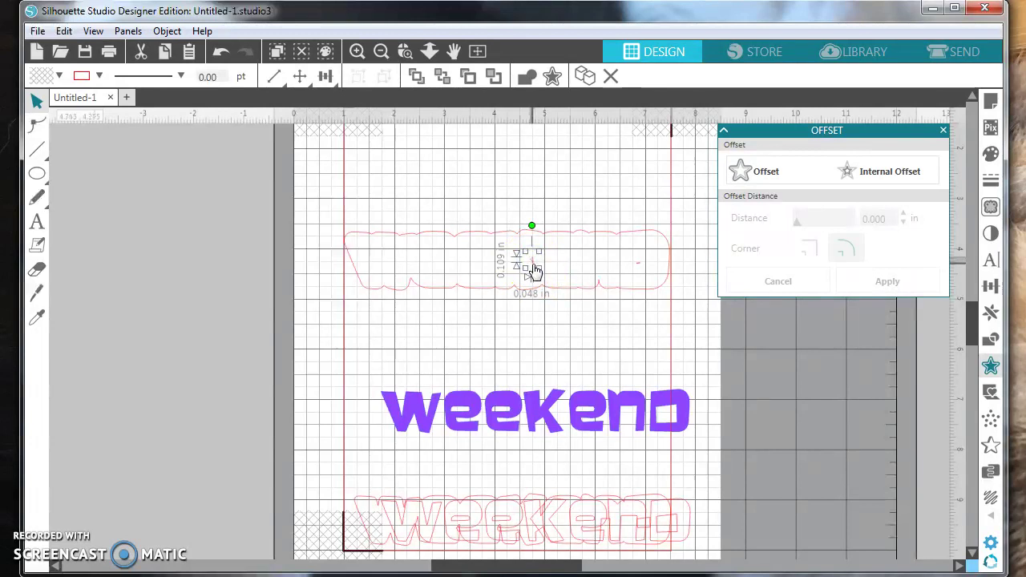
left_click(641, 268)
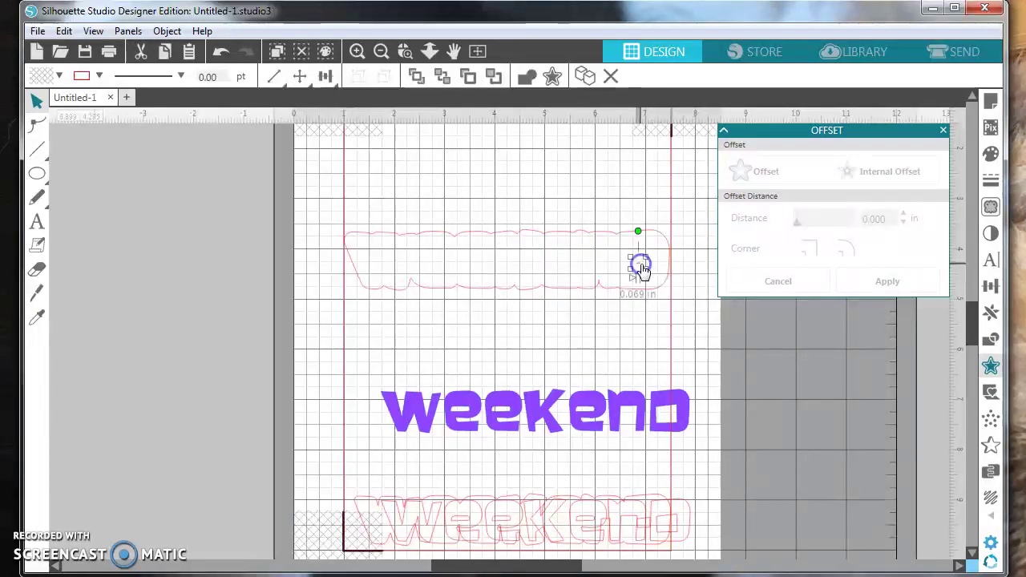
key("Delete")
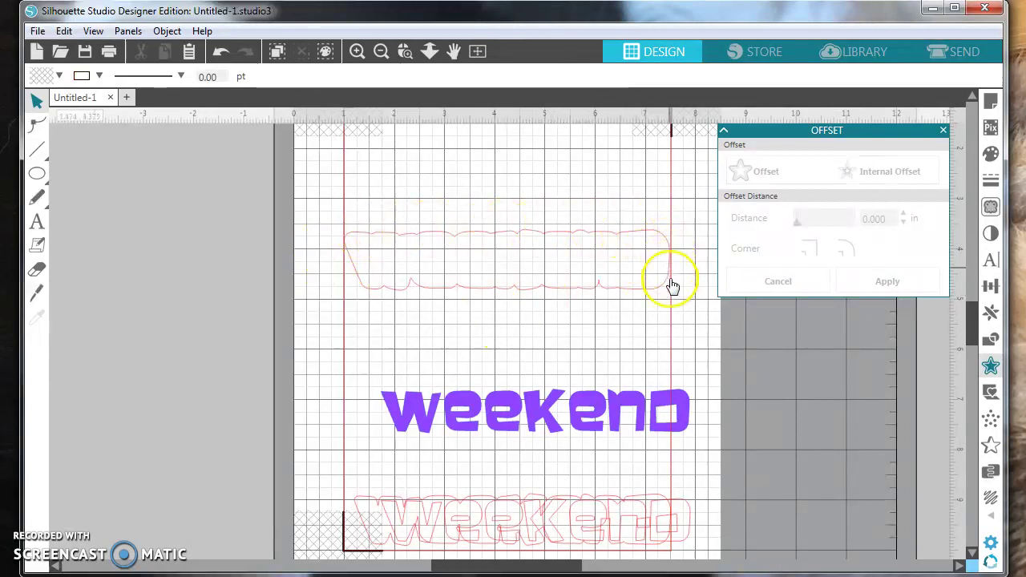
Position the purple weekend text just below the rounded offset border
left_click_drag(485, 417, 462, 274)
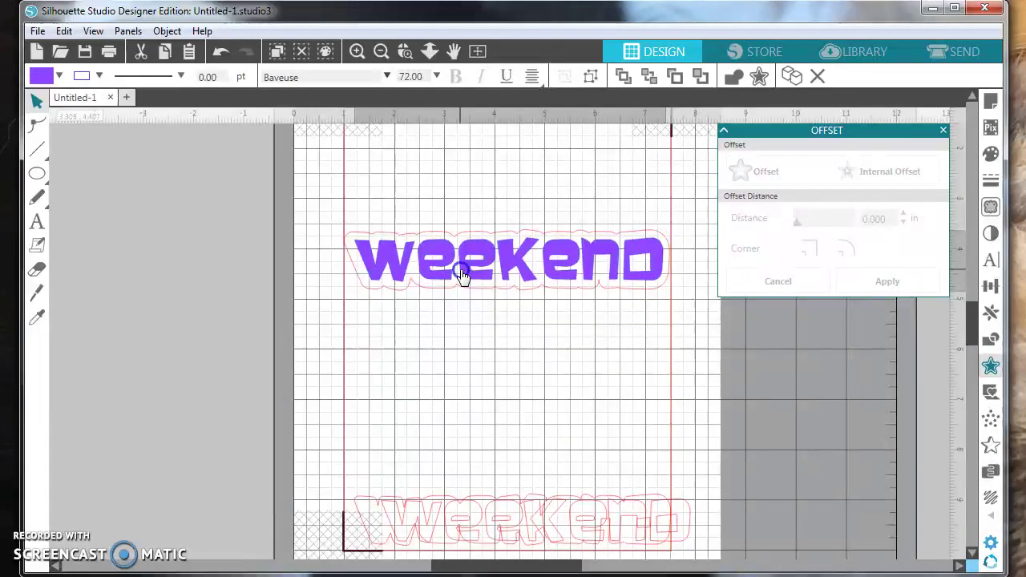
left_click(446, 346)
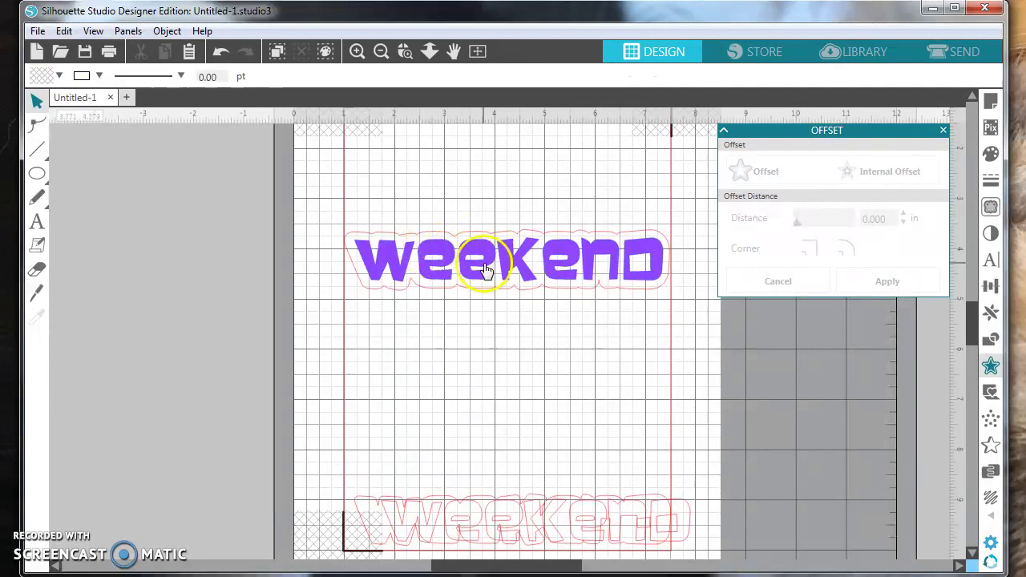
left_click_drag(475, 261, 475, 332)
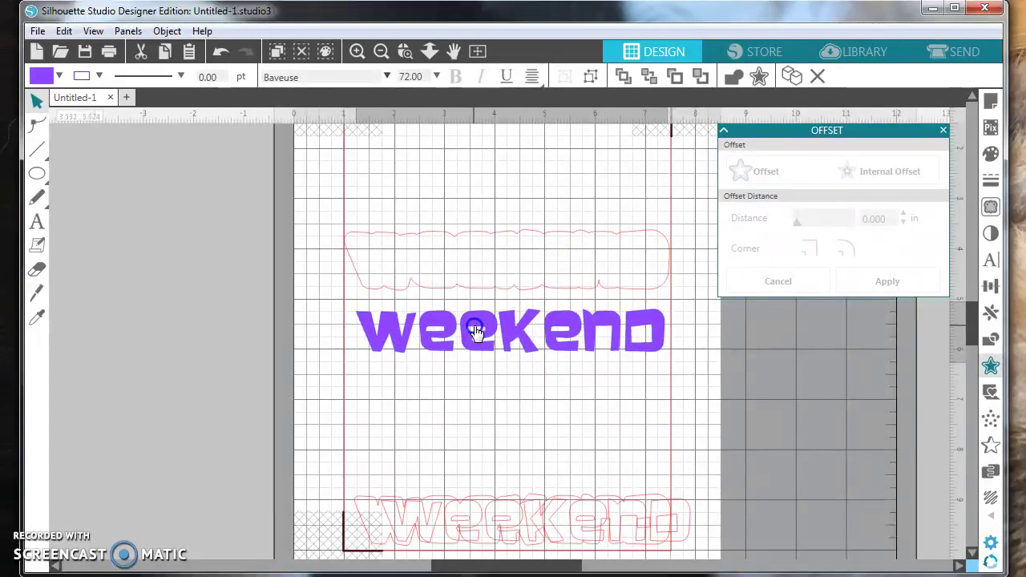
left_click(476, 333)
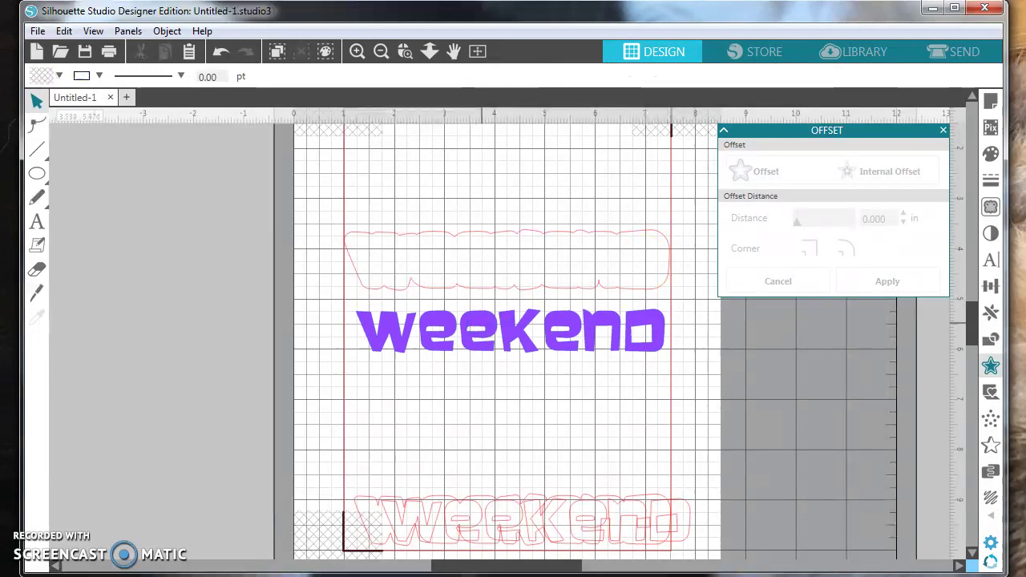
In Send settings, set both weekend texts to No Cut, keeping the rounded outline on Cut
left_click(962, 53)
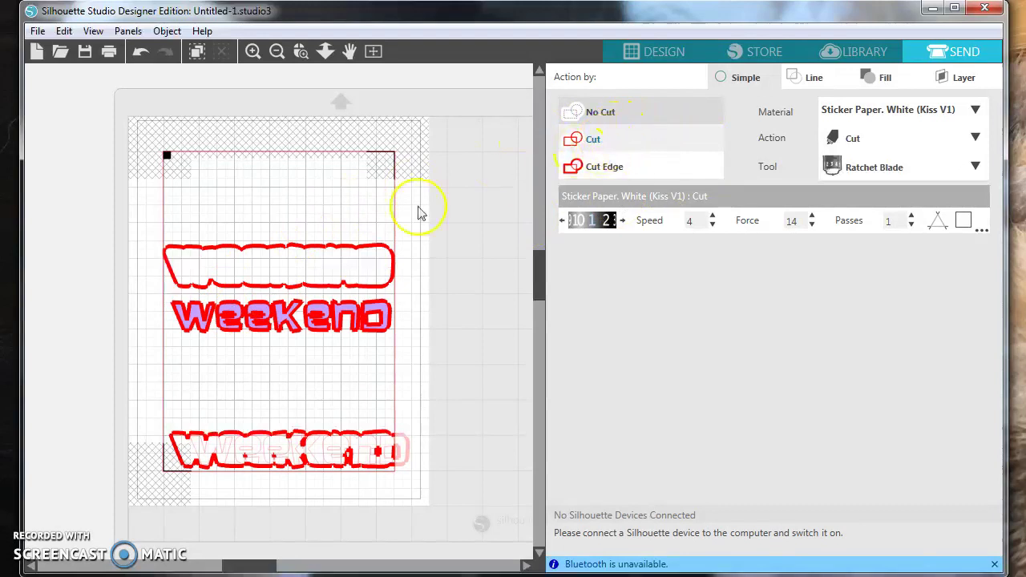
left_click(257, 328)
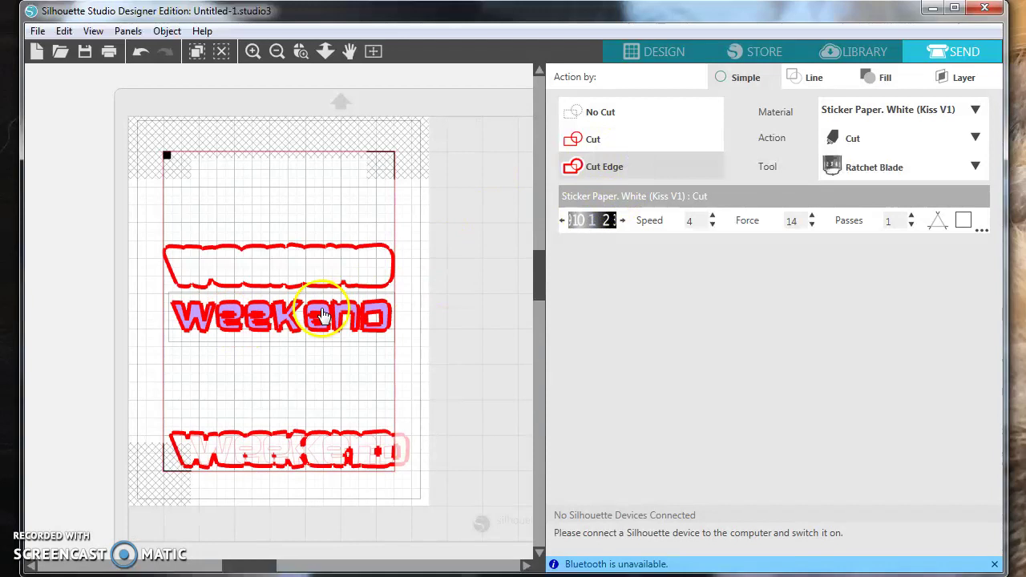
left_click(611, 111)
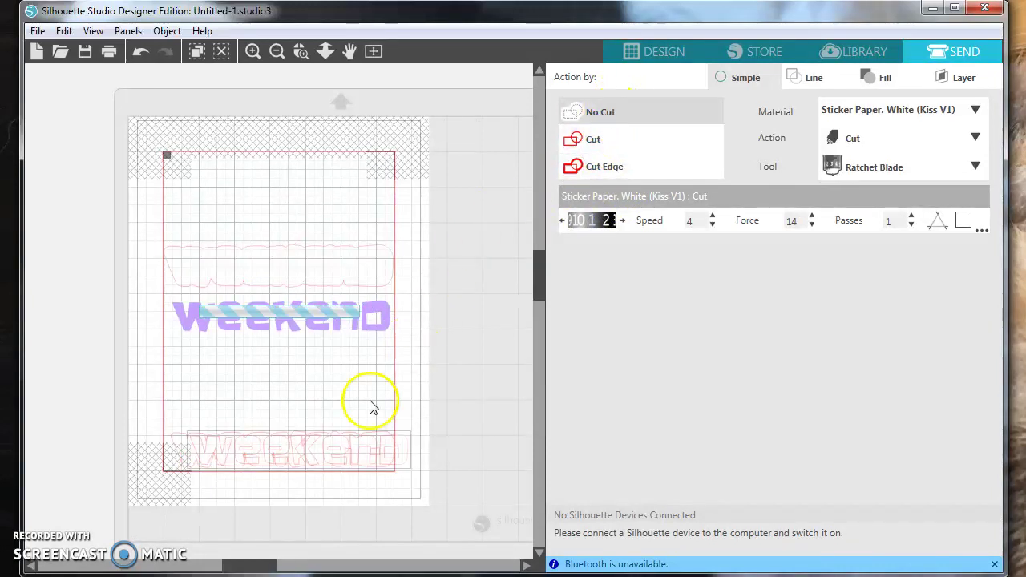
left_click(597, 114)
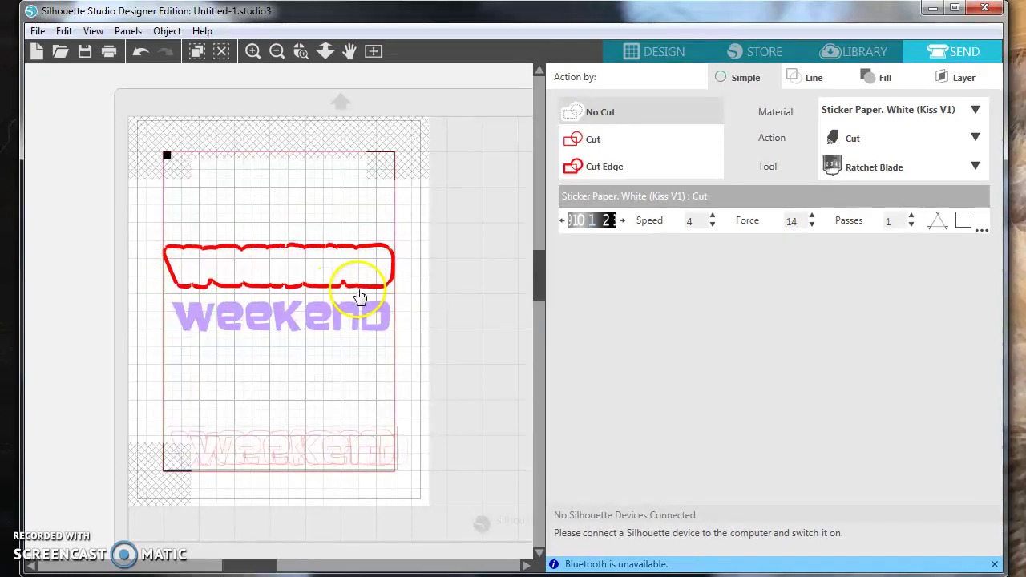
left_click(663, 52)
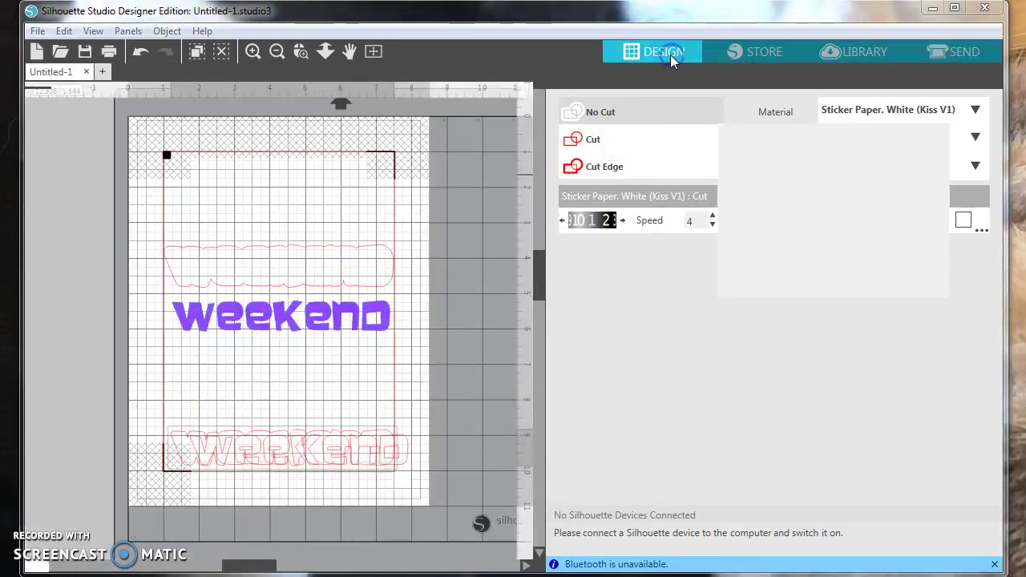
Move the purple weekend text up toward the outline, zoom in, and close the Offset settings
left_click_drag(500, 339, 462, 344)
left_click(469, 229)
left_click(359, 53)
left_click(781, 238)
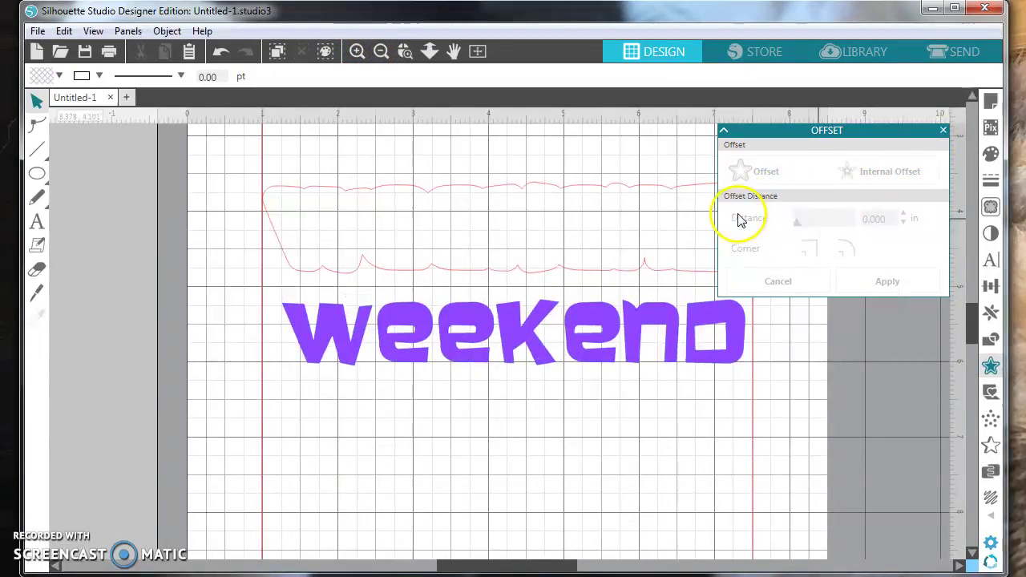
left_click(943, 133)
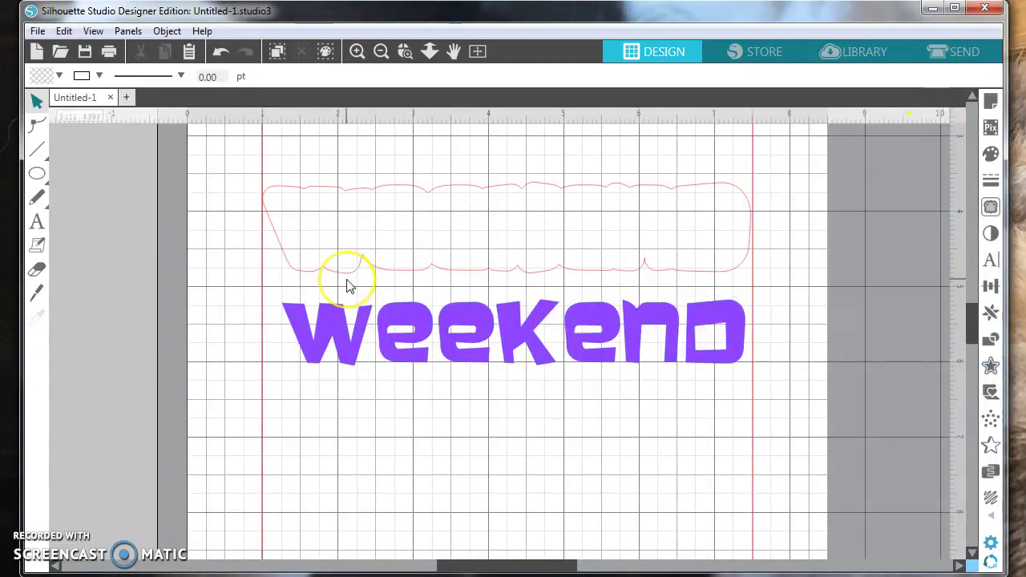
Enlarge the weekend text to about 6.4 inches wide and position it inside the rounded outline
left_click(385, 339)
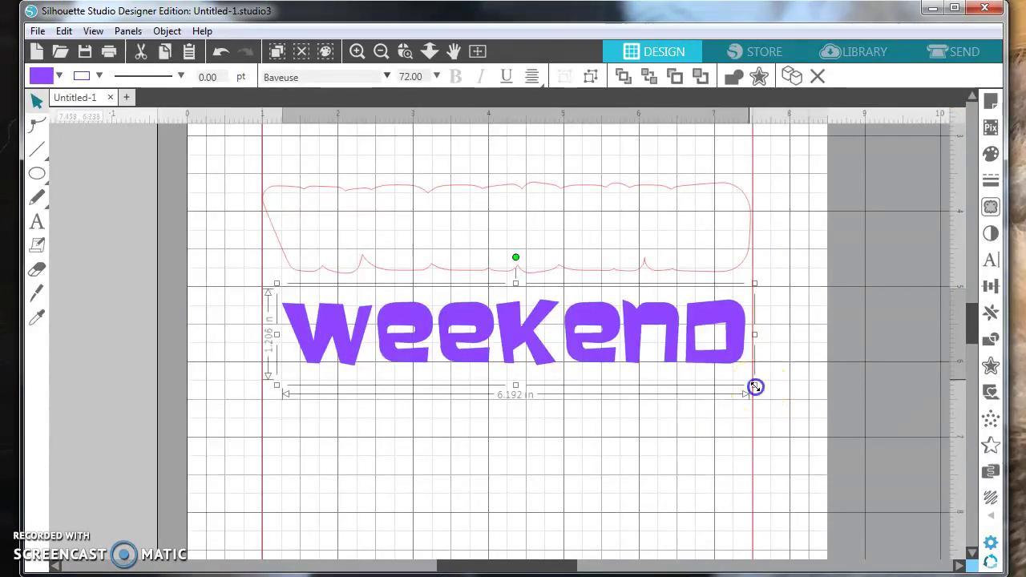
left_click_drag(755, 389, 760, 427)
left_click_drag(543, 355, 527, 250)
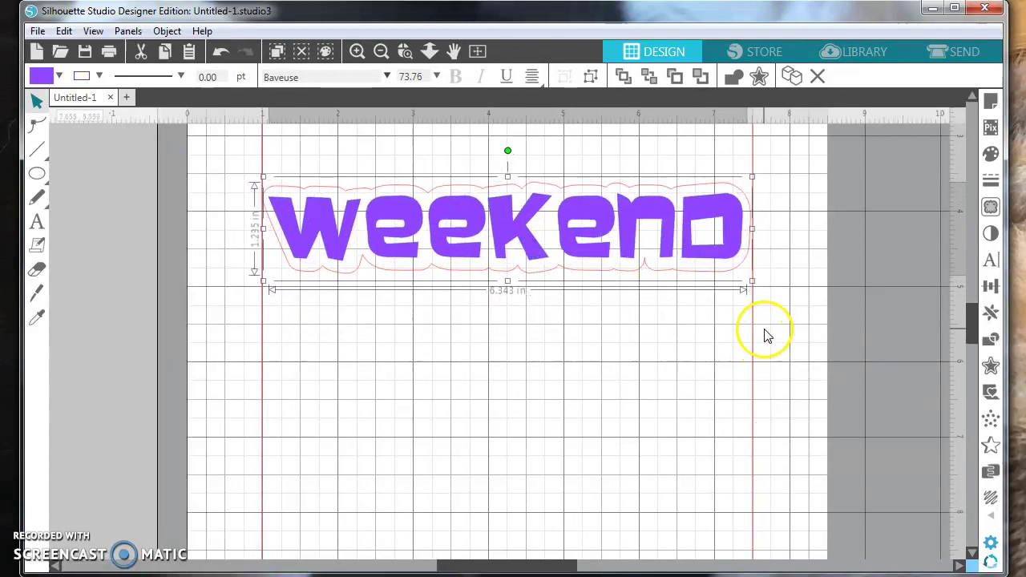
left_click_drag(754, 283, 758, 298)
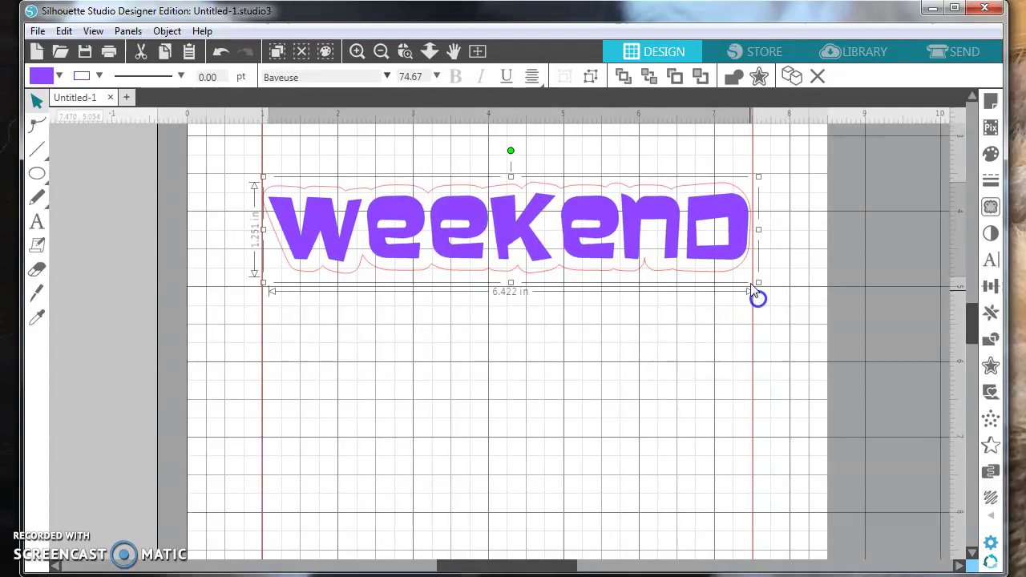
left_click_drag(702, 250, 701, 247)
left_click(670, 391)
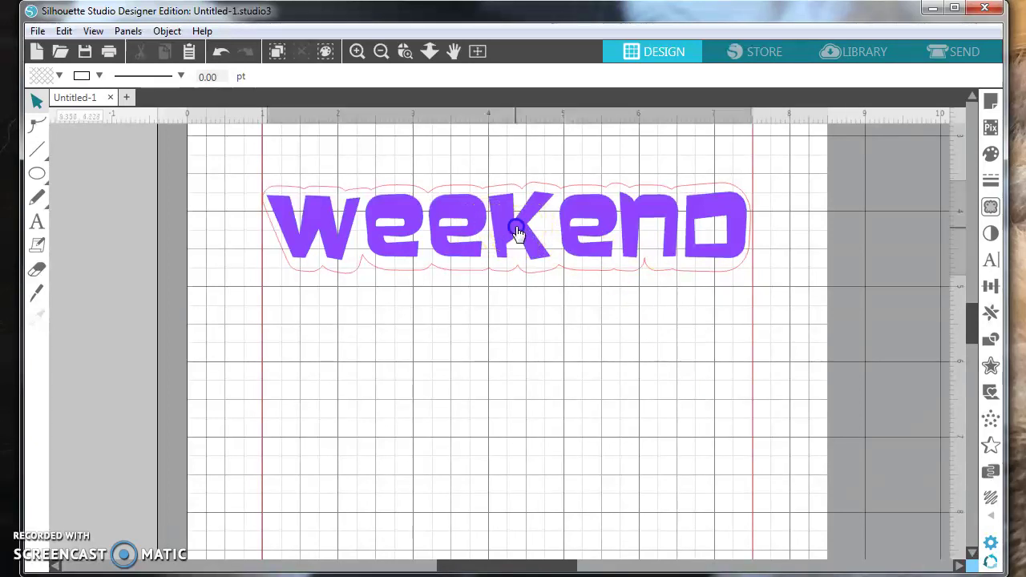
Drag the weekend text down below the red outline and open the outline's Offset settings
left_click_drag(516, 222, 521, 485)
left_click(764, 315)
left_click(561, 235)
right_click(388, 194)
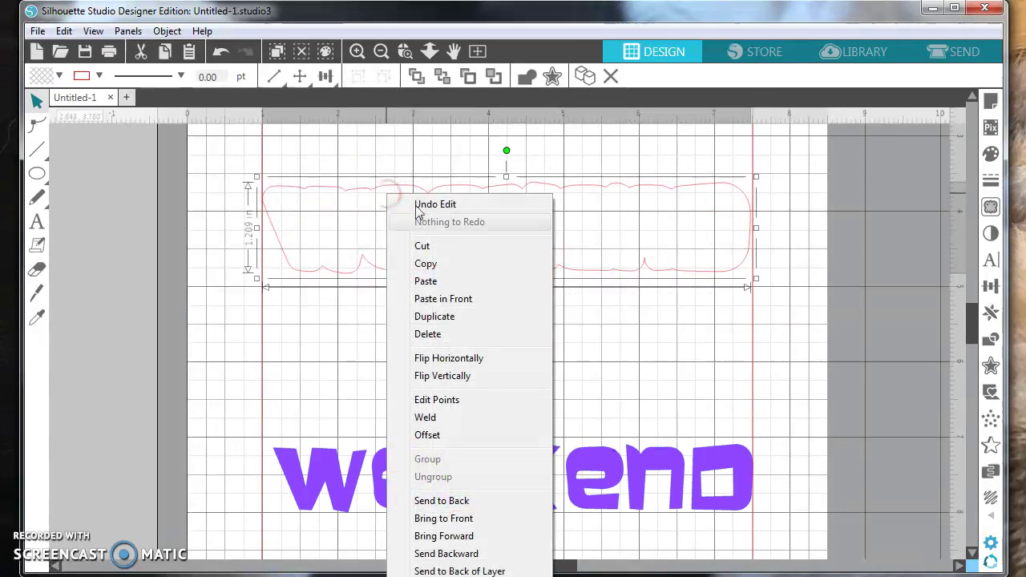
left_click(429, 435)
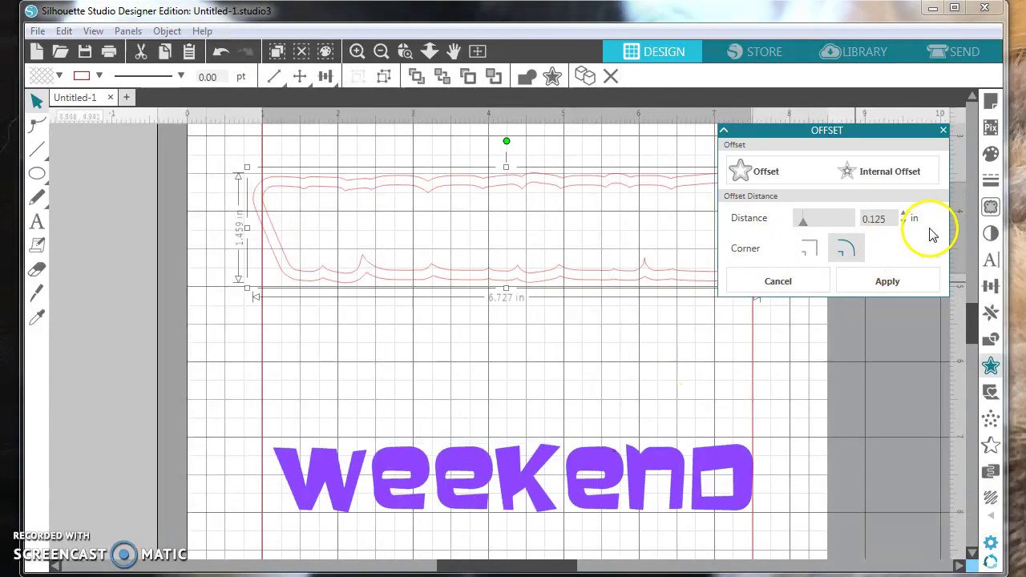
Lower the offset Distance to 0.000 in and close the Offset panel
left_click(904, 225)
left_click(904, 224)
left_click(904, 224)
left_click(904, 224)
left_click(904, 225)
left_click(904, 225)
left_click(904, 225)
left_click(903, 225)
left_click(904, 225)
left_click(904, 225)
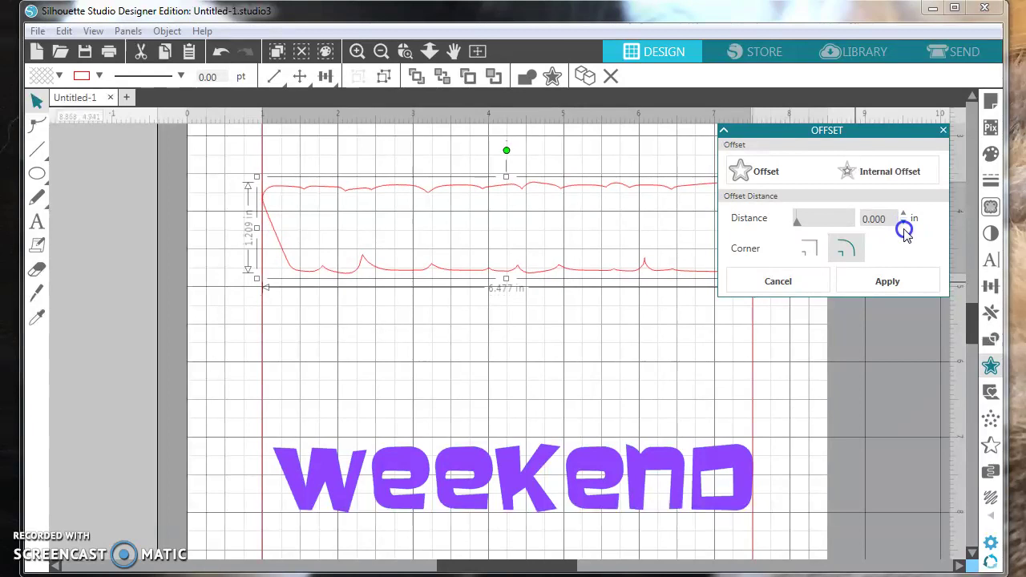
left_click(943, 129)
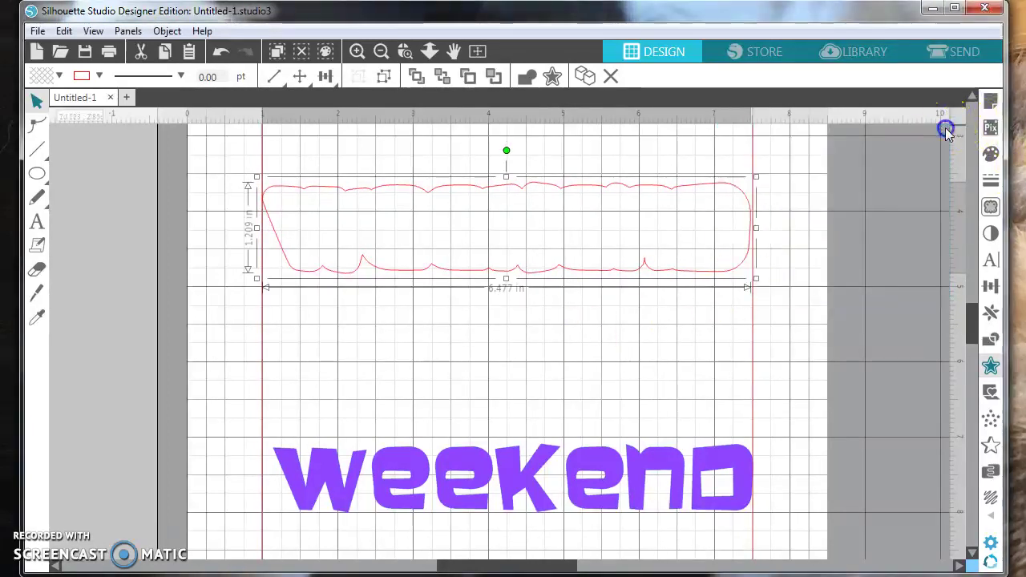
Undo five times until the weekend text sits back inside its outline
left_click(219, 55)
left_click(219, 54)
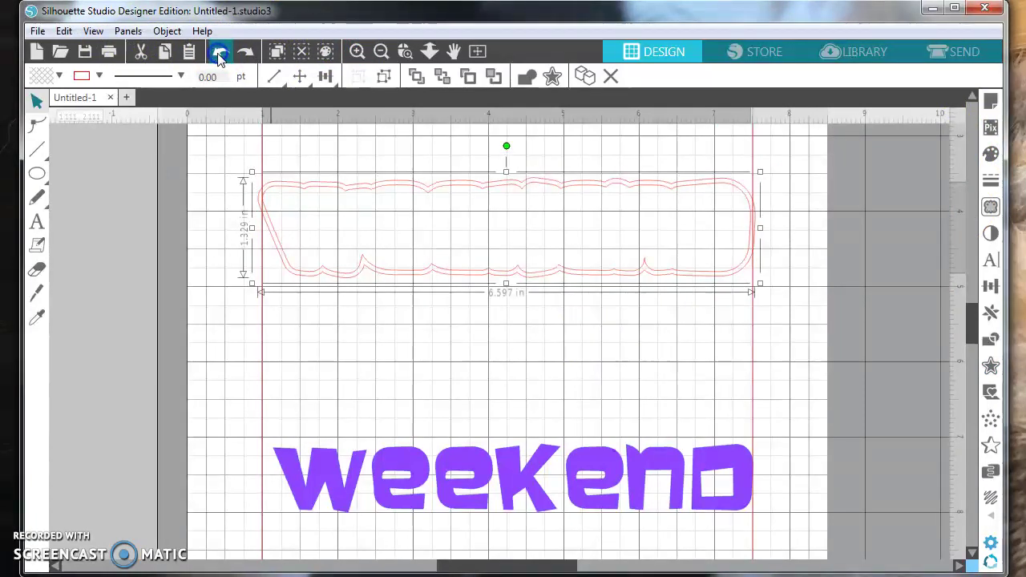
left_click(219, 54)
left_click(219, 54)
left_click(219, 54)
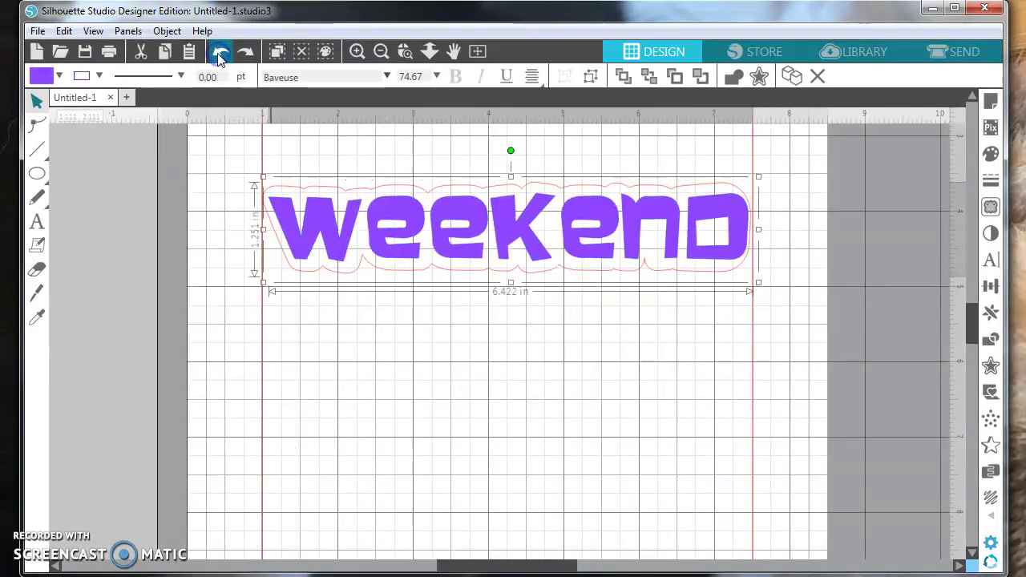
Group the weekend text with its red offset outline and move the group slightly lower
left_click_drag(757, 331, 302, 176)
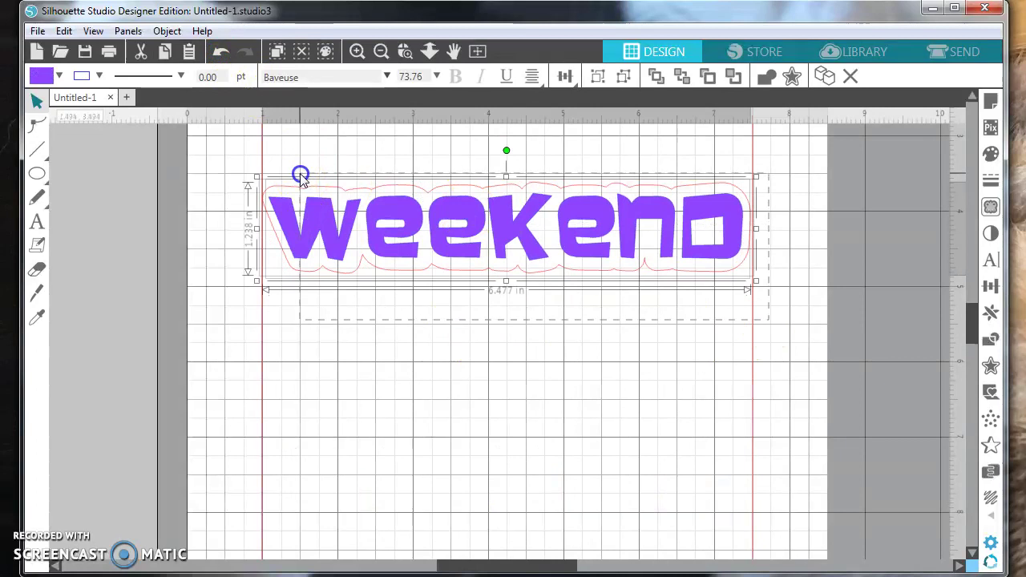
right_click(336, 226)
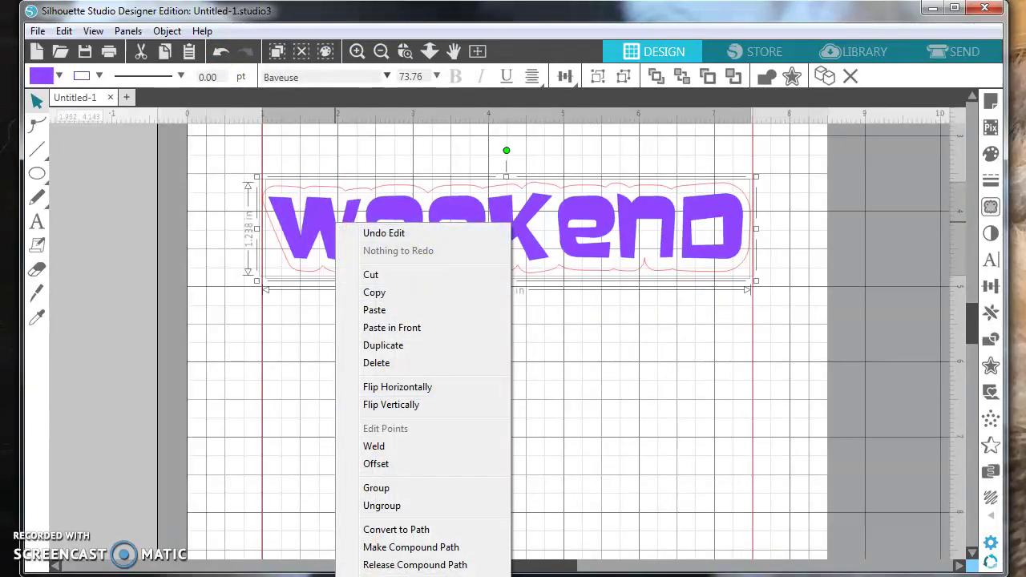
left_click(377, 487)
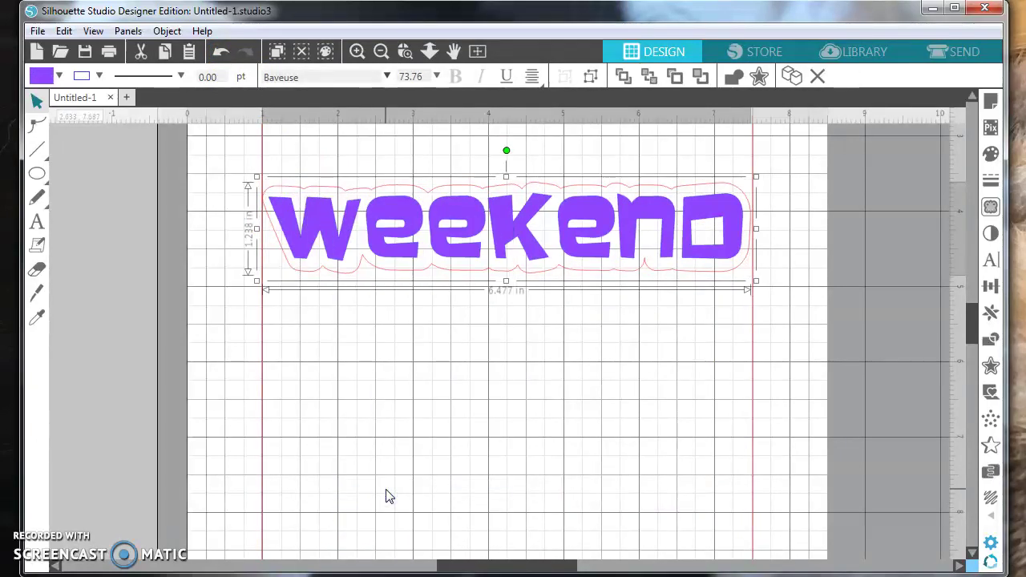
left_click_drag(460, 270, 396, 253)
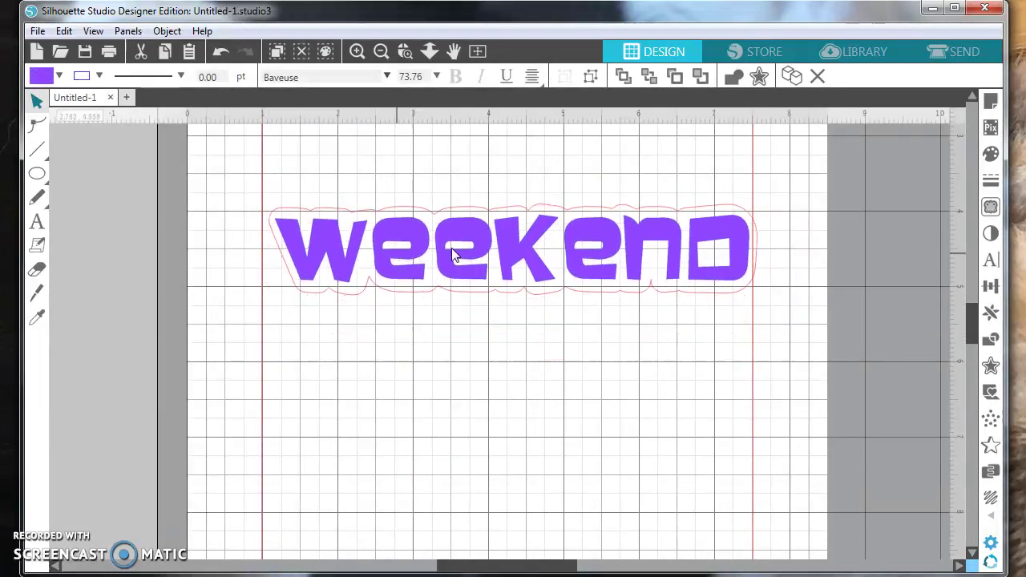